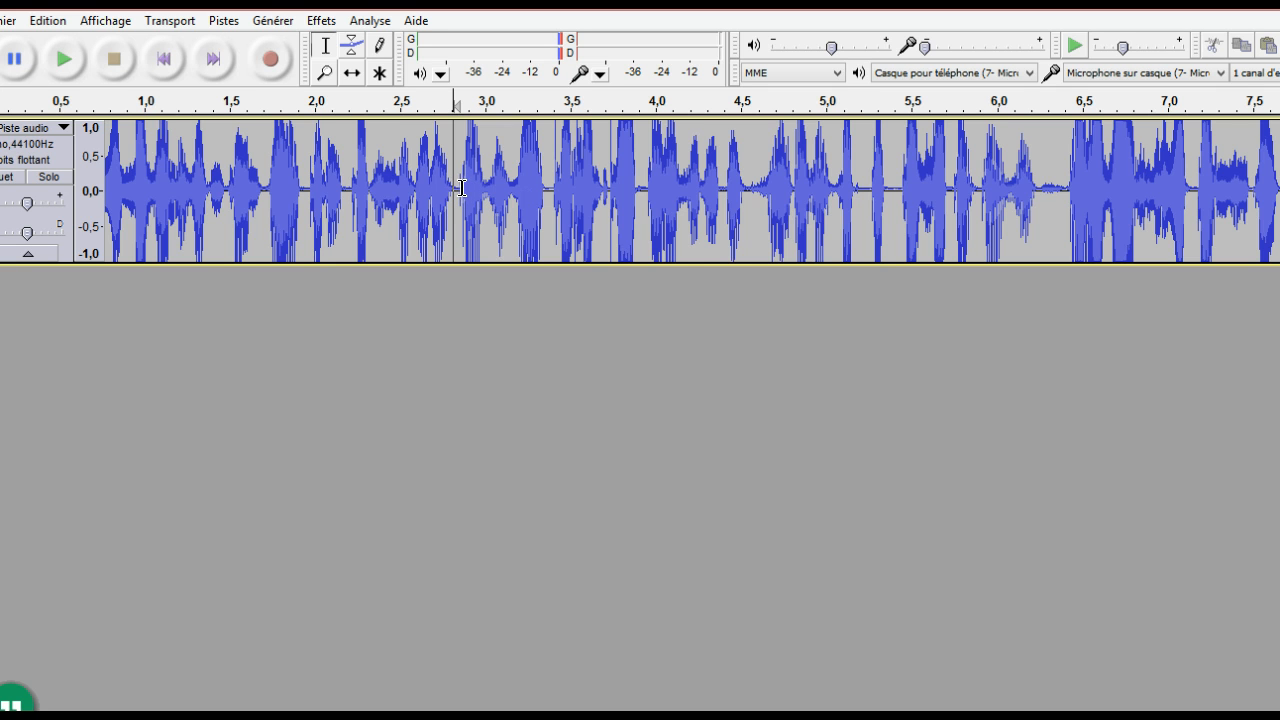
- Add a marker at about 1.5 s in the audio, labelled "partie 1 - presentation" followed by the speaker's first name
click(608, 195)
click(224, 187)
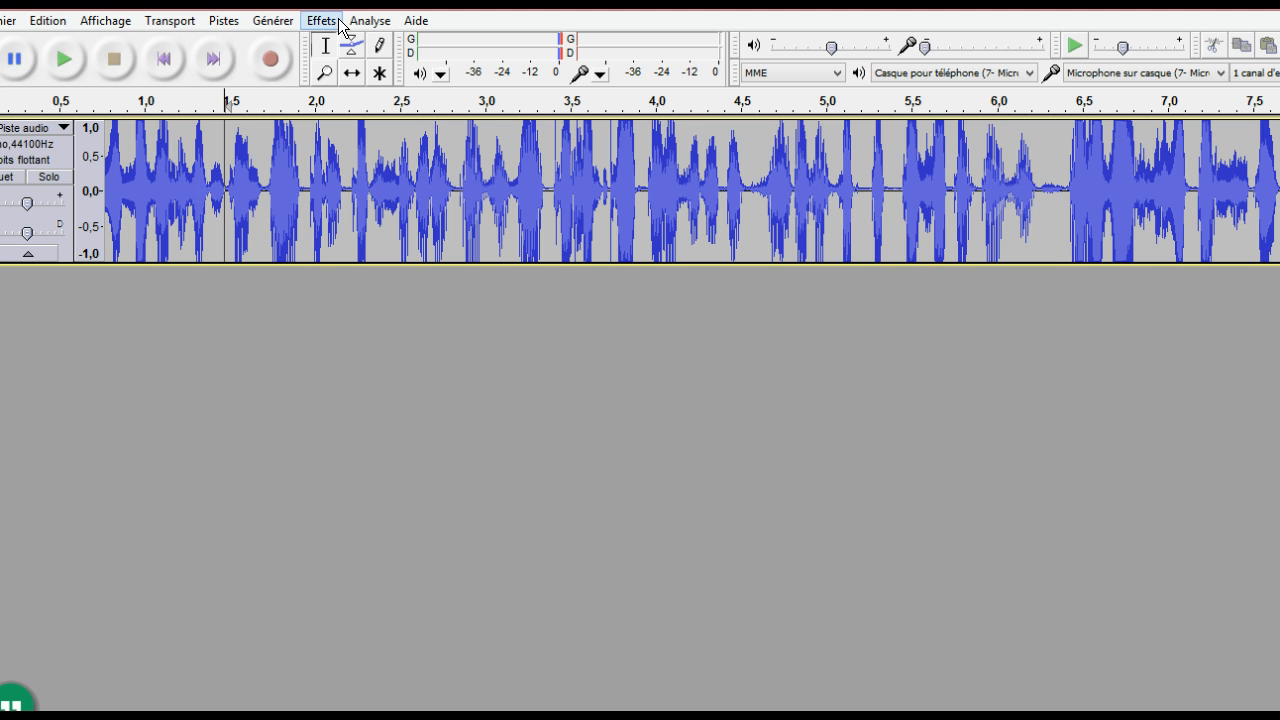
click(279, 21)
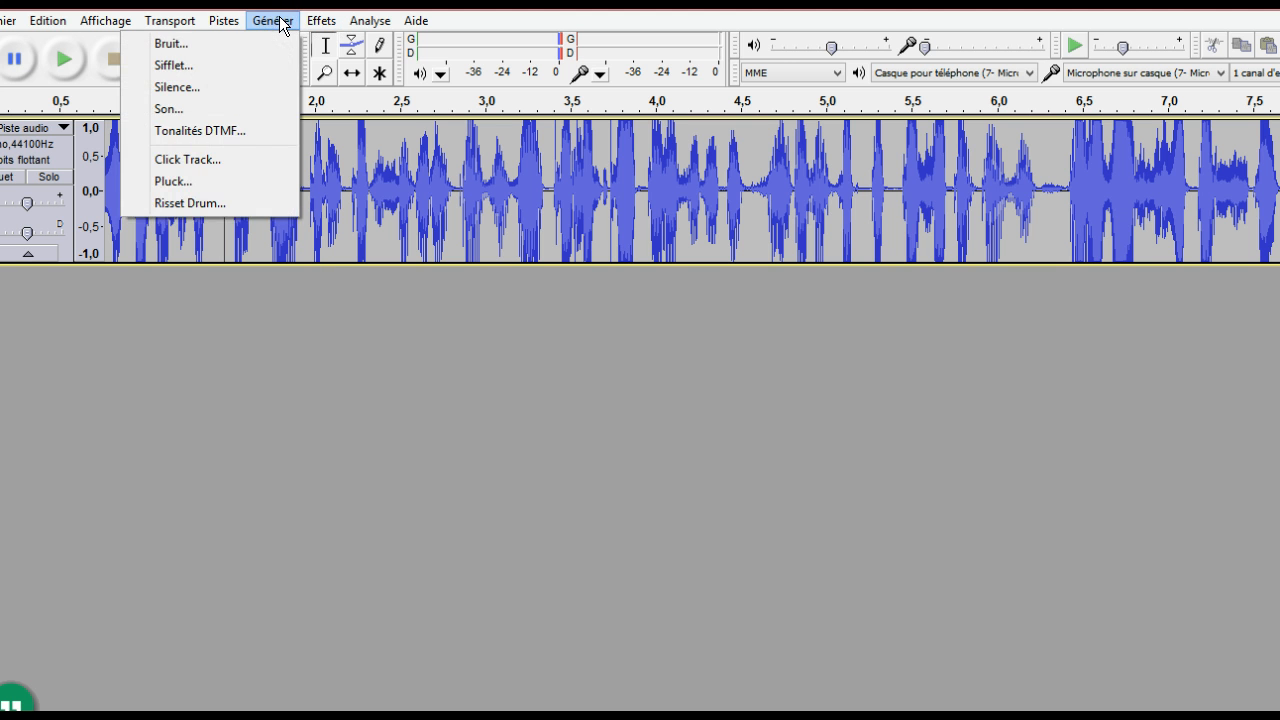
mouse_move(224, 25)
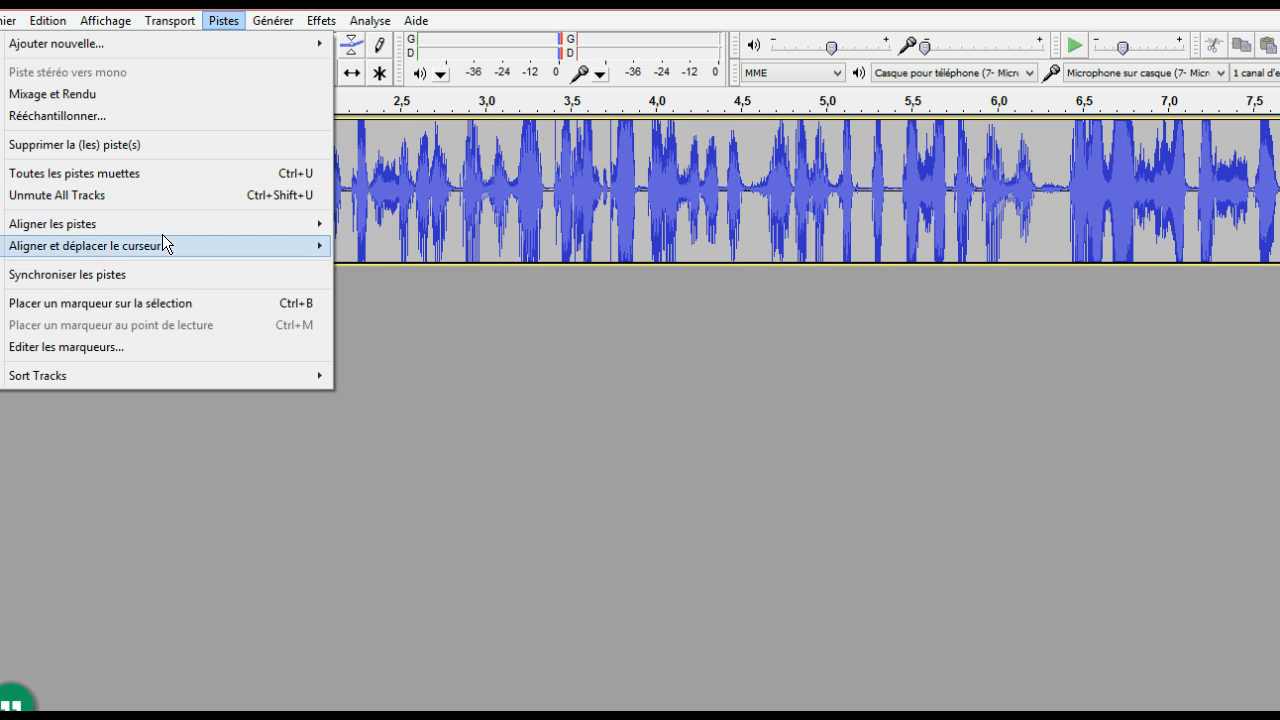
click(155, 306)
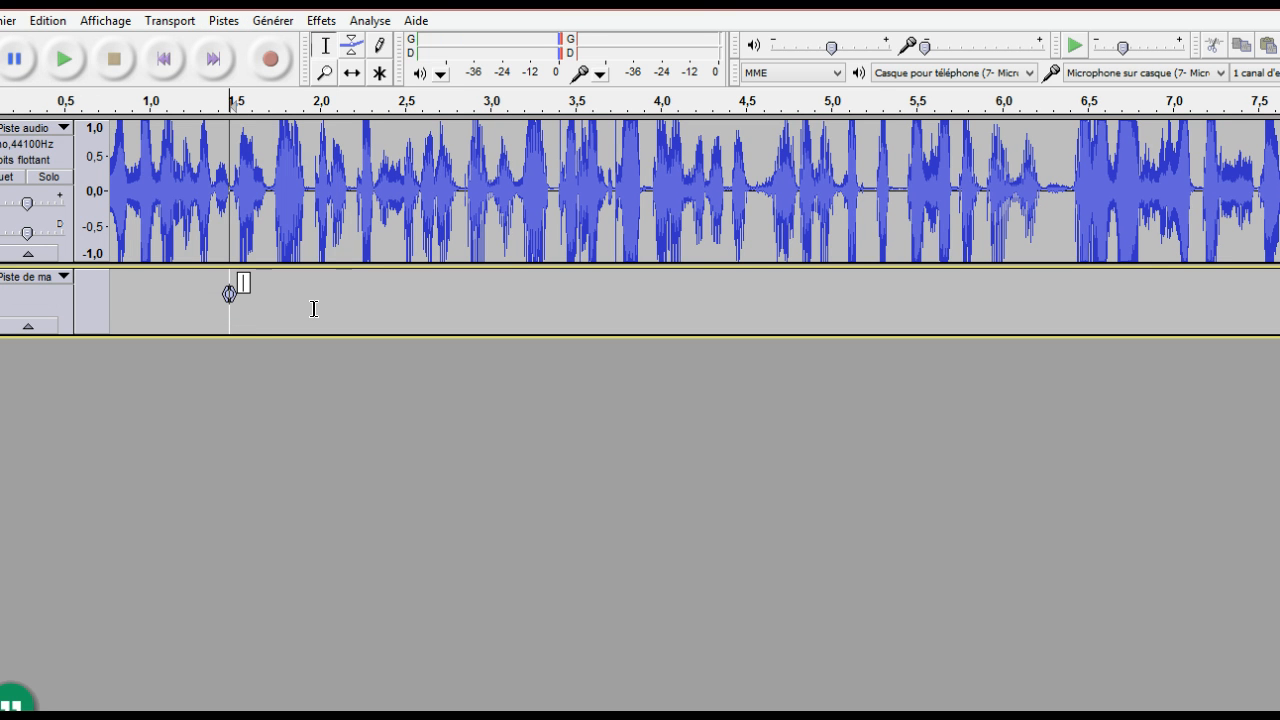
text(partie 1 - presentation )
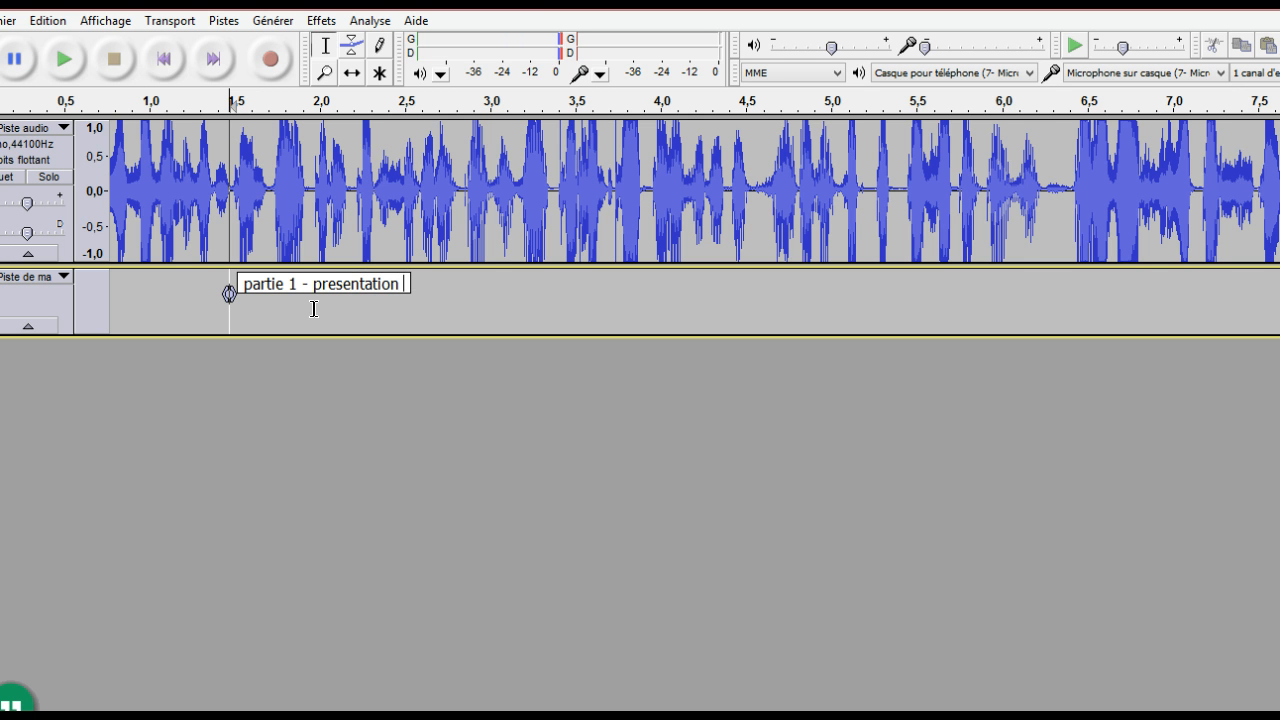
text(fabrice)
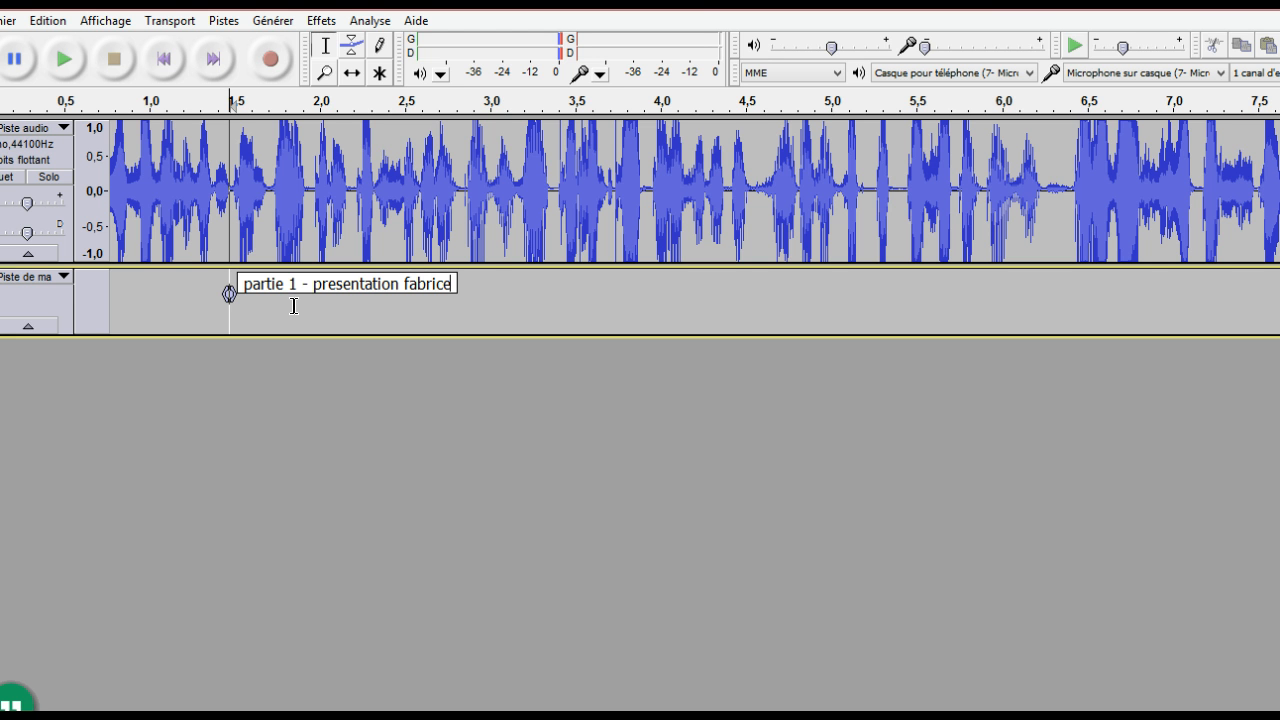
- Play the audio from about 2.5 s and extend the first marker into a region ending at that point
click(399, 198)
click(63, 59)
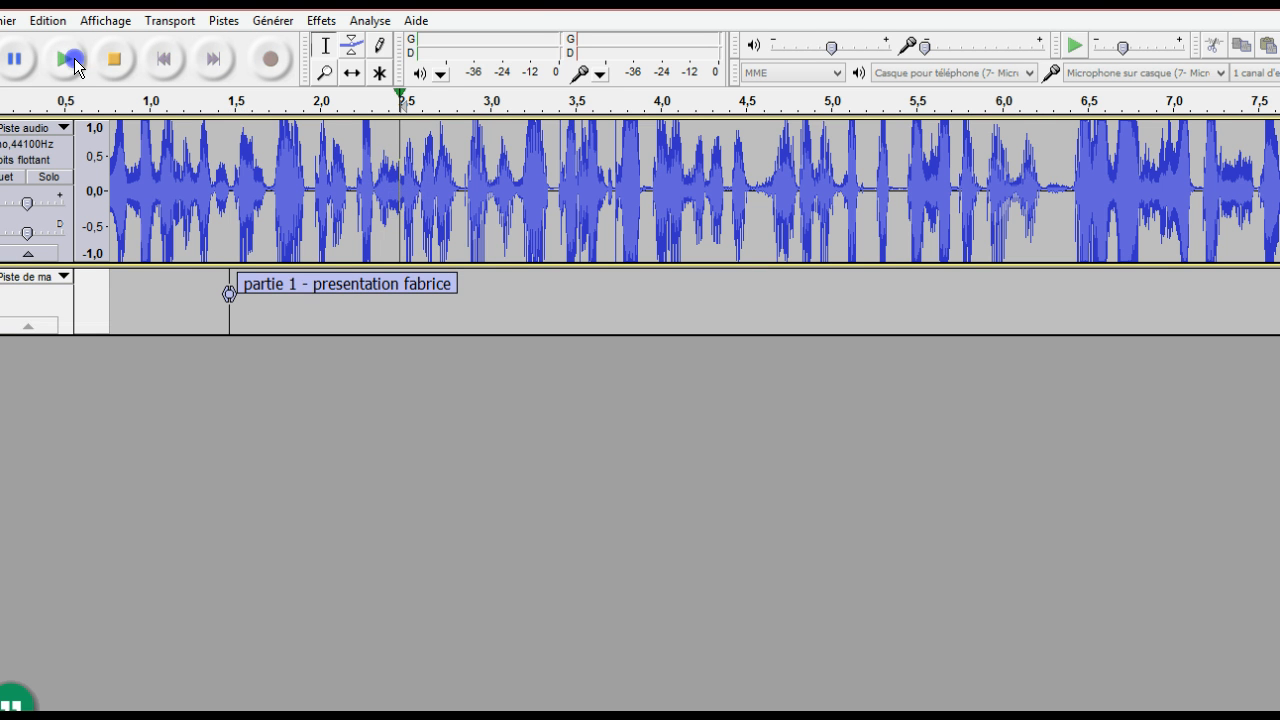
click(108, 61)
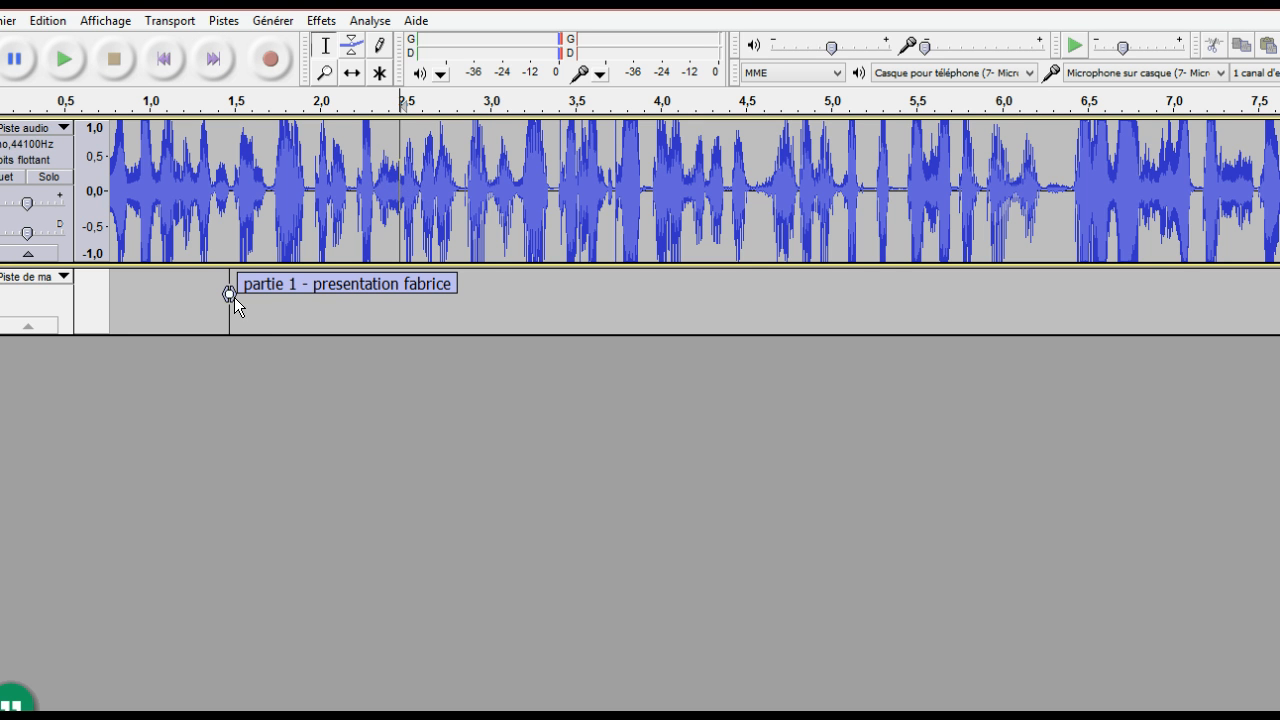
drag(231, 294, 334, 298)
click(403, 294)
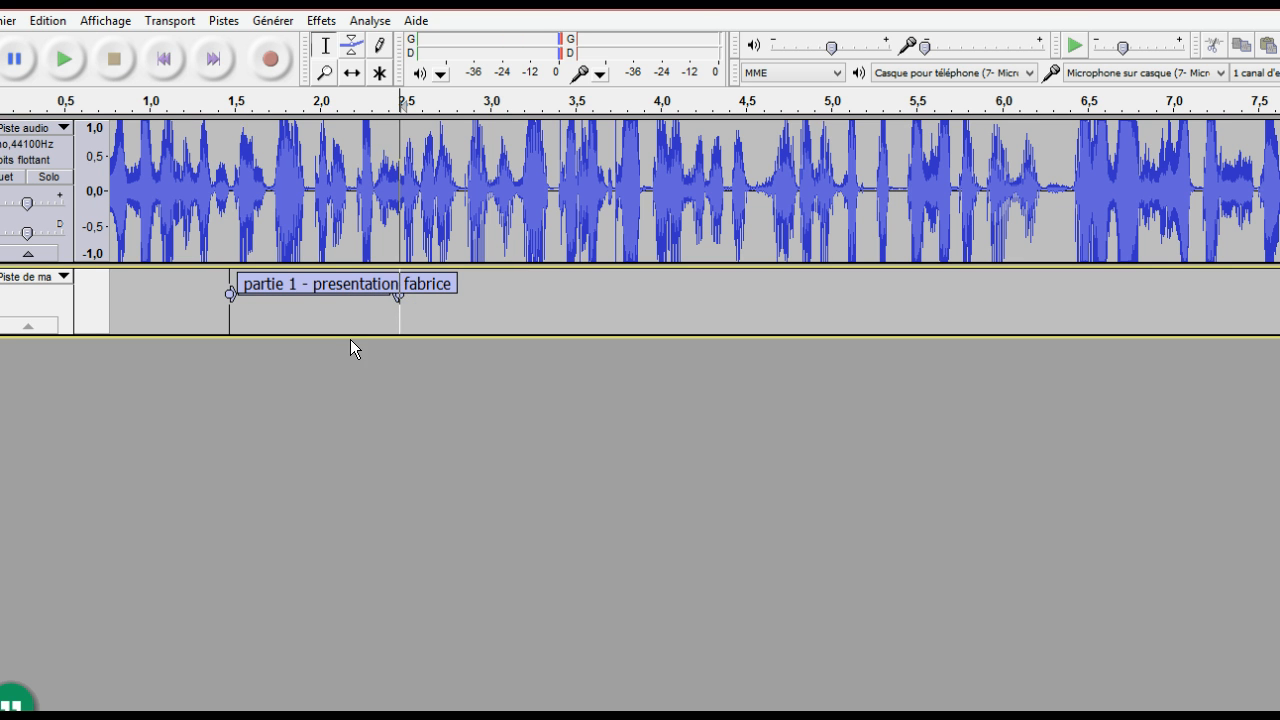
click(340, 310)
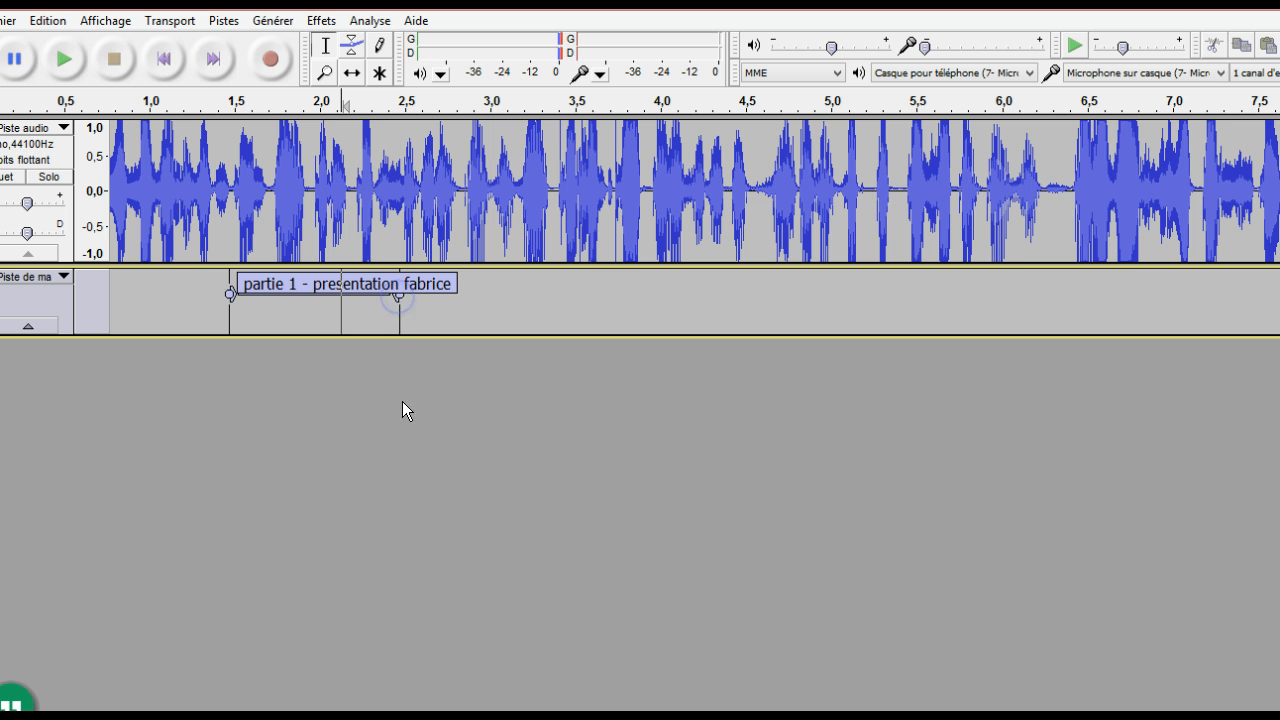
click(400, 296)
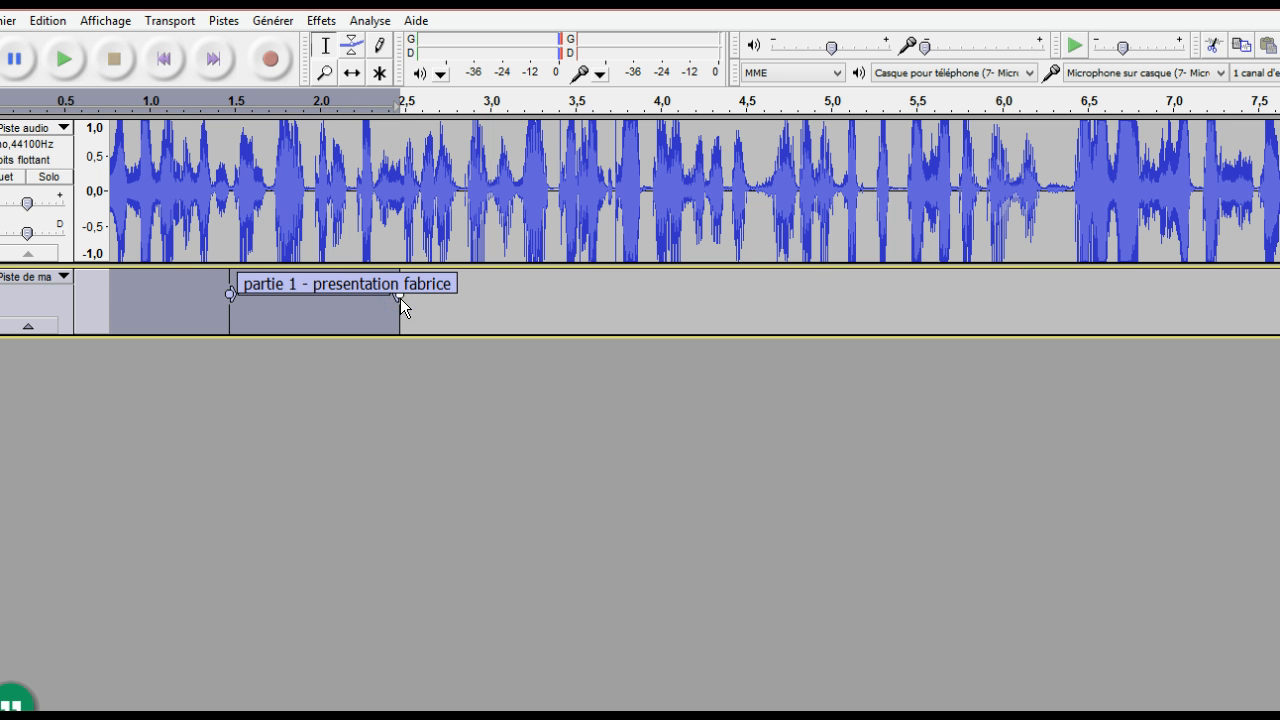
- Add a second marker at the end of the first region, about 2.5 s, labelled "1er question : pres norauto"
click(399, 123)
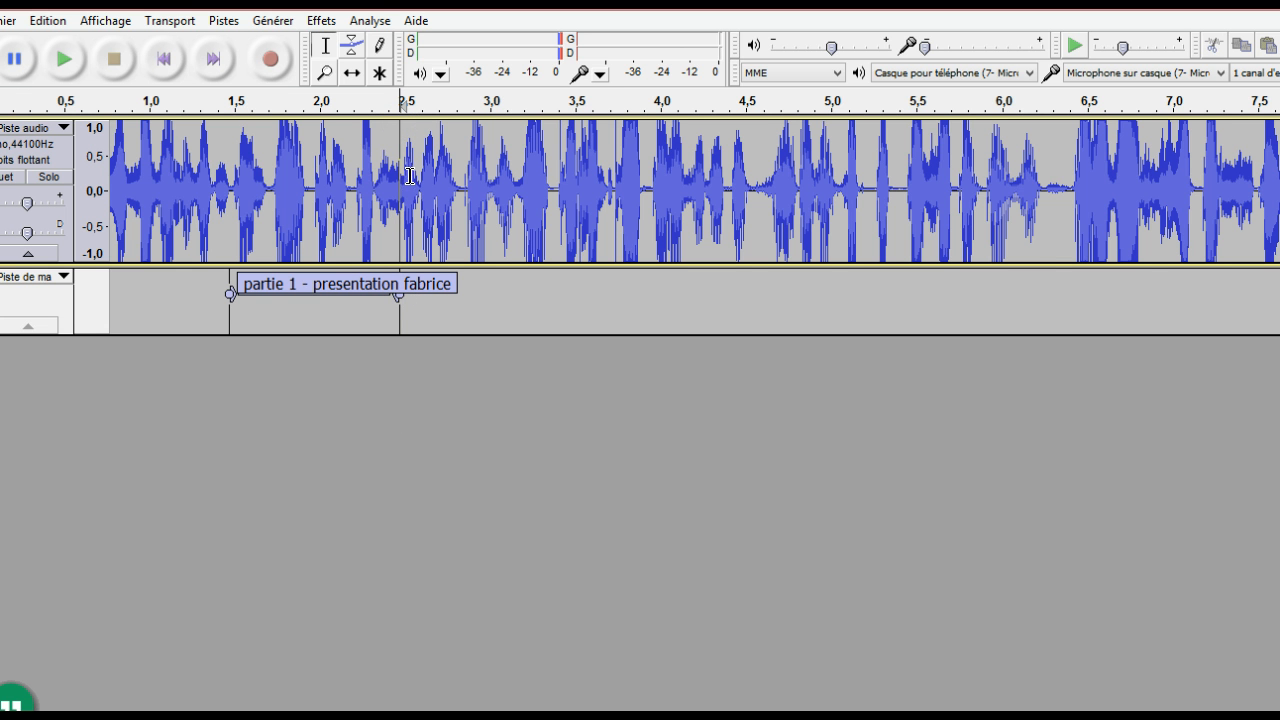
click(224, 22)
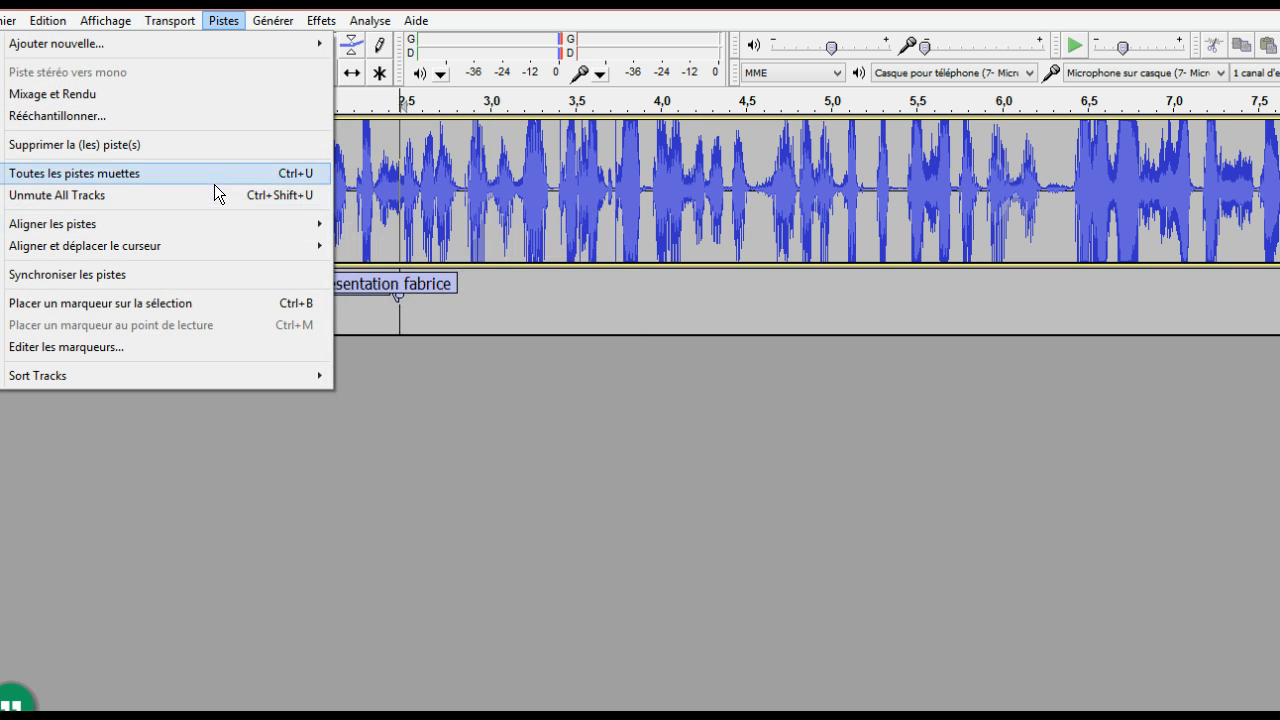
click(198, 303)
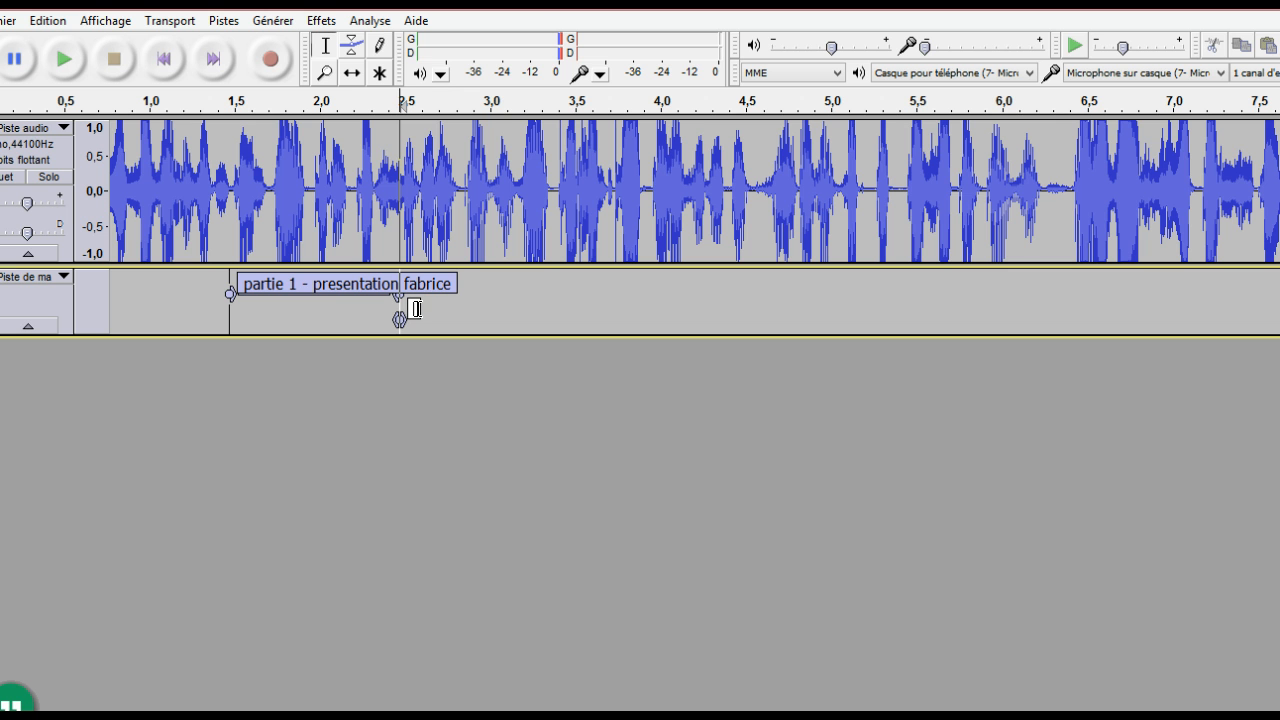
text(1er question )
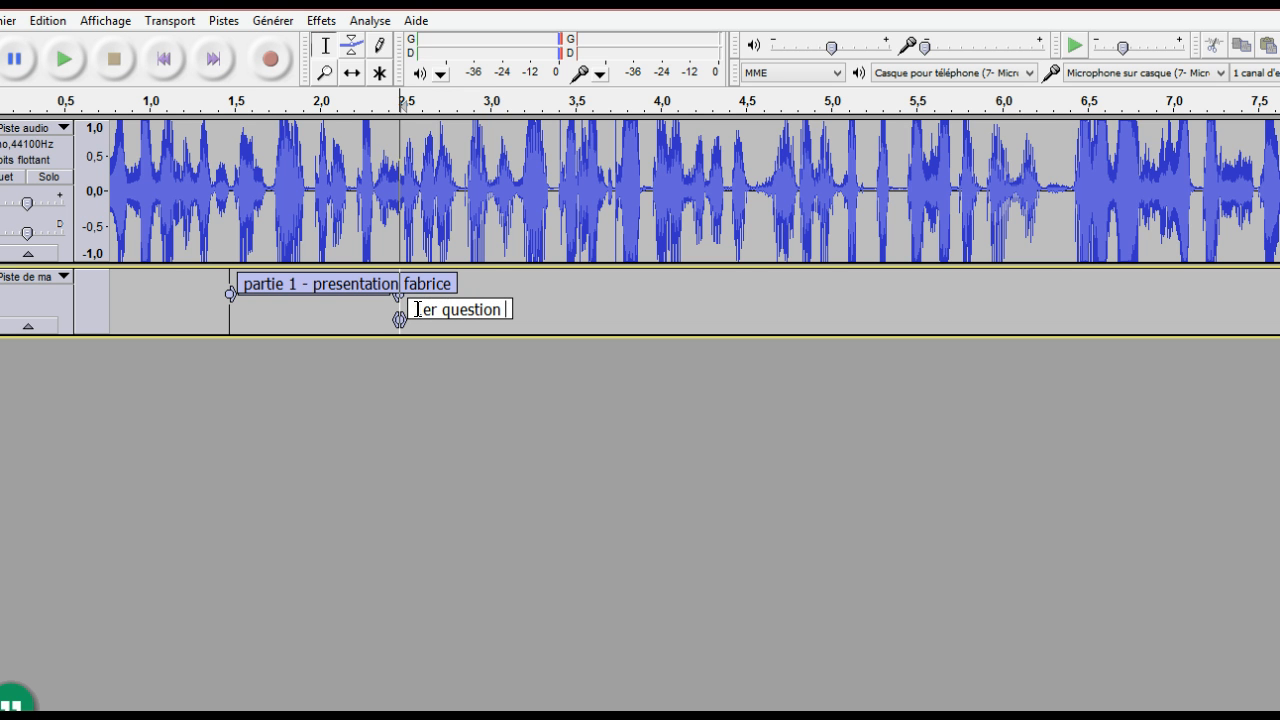
text(:)
text( déc)
key(BackSpace)
key(BackSpace)
key(BackSpace)
text(present)
key(BackSpace)
key(BackSpace)
key(BackSpace)
text(norau)
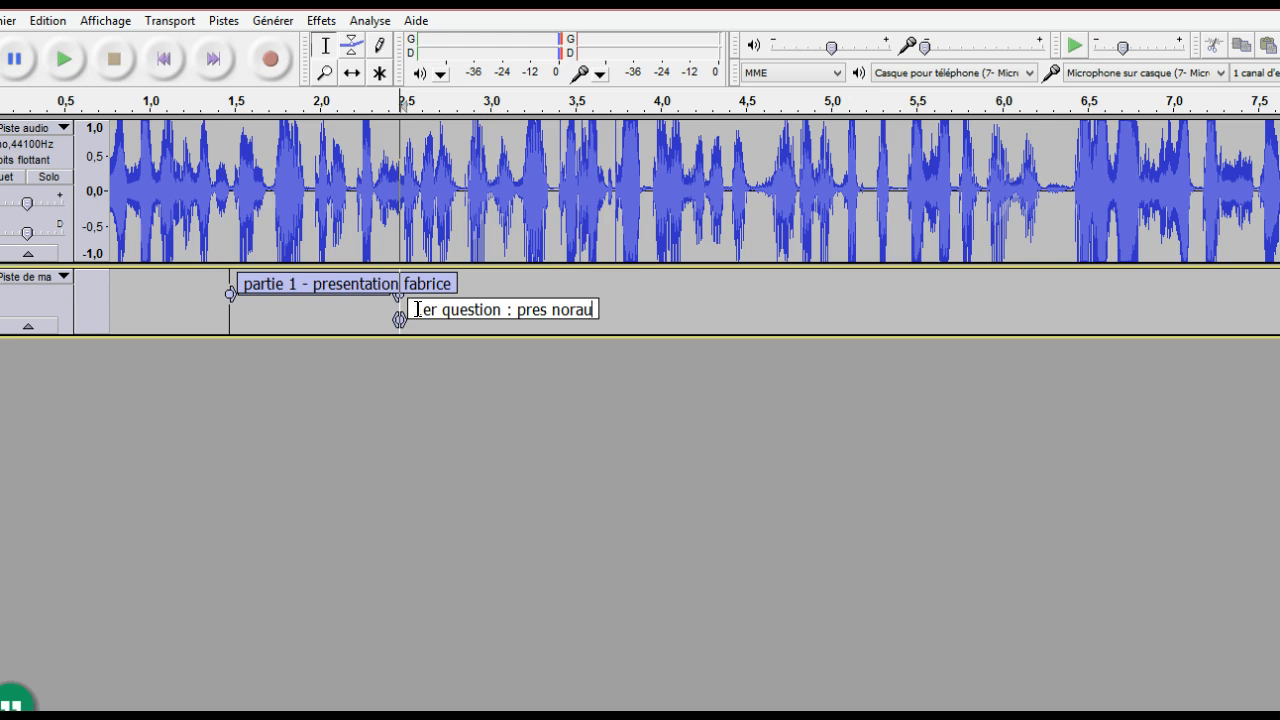
text(to)
- Extend the "1er question : pres norauto" marker into a region from about 2.5 s to about 3.7 s
click(516, 188)
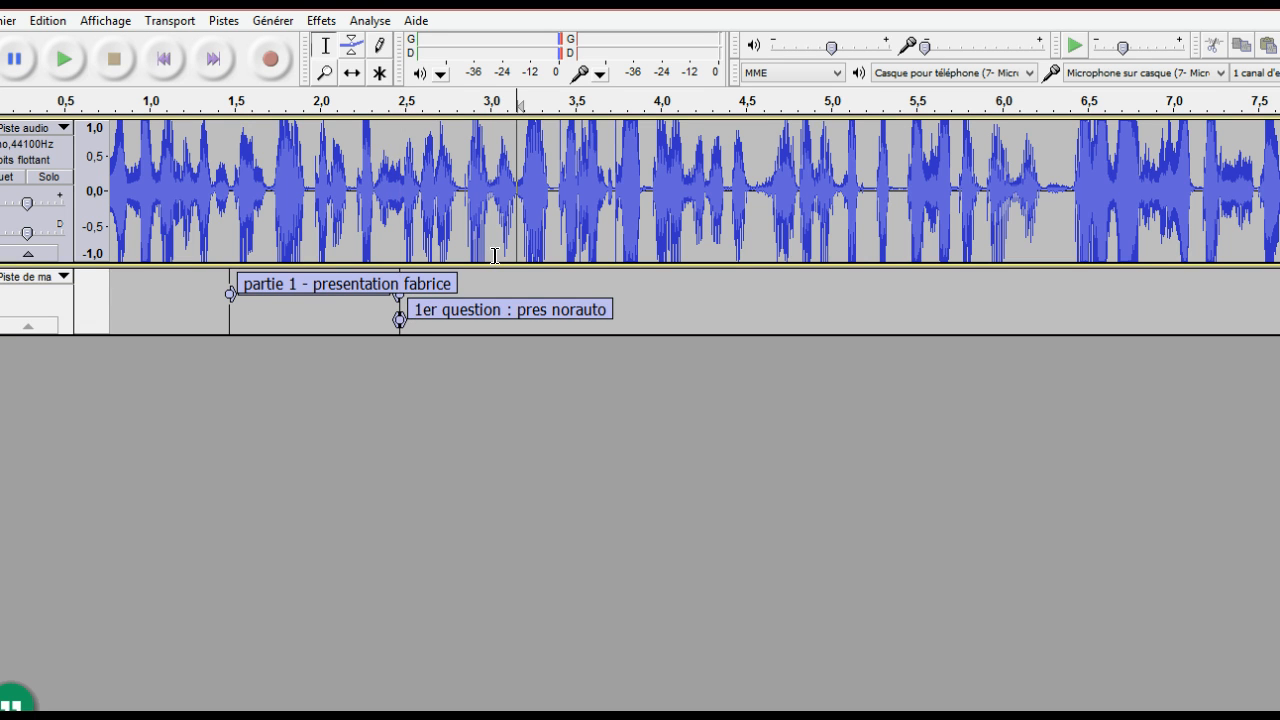
click(65, 60)
click(114, 59)
click(648, 192)
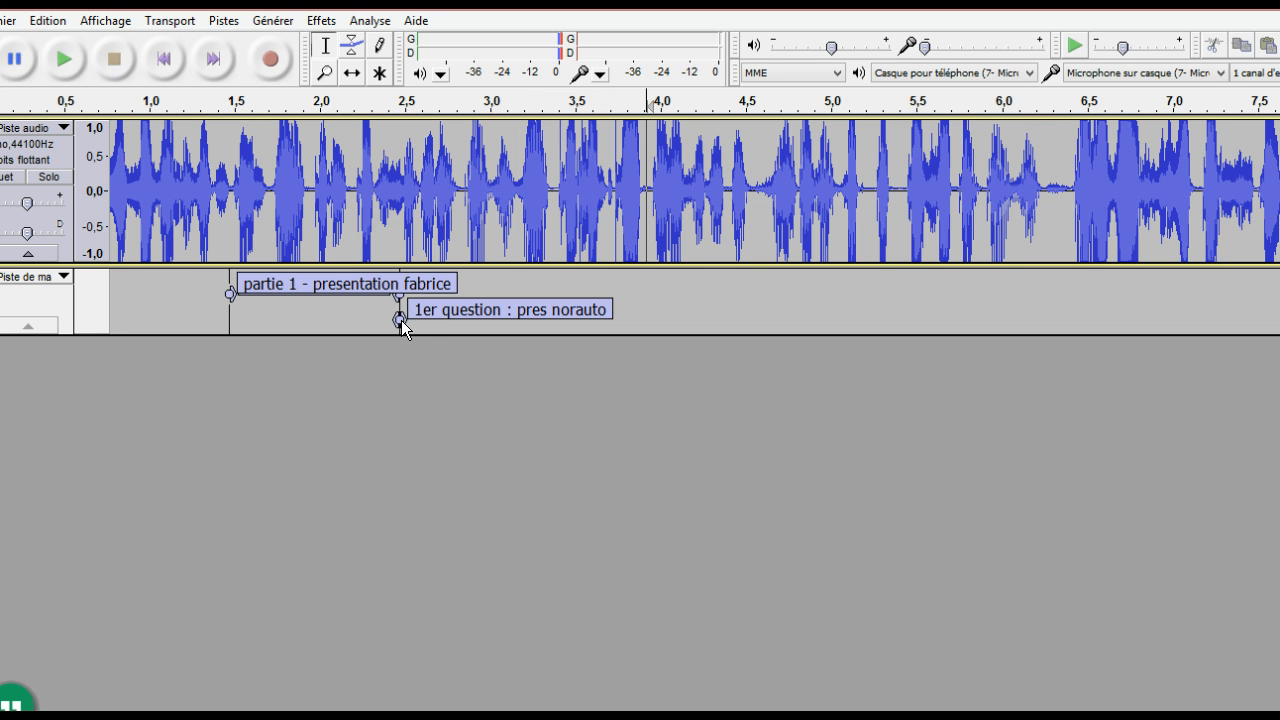
mouse_move(403, 320)
mouse_down()
mouse_move(465, 317)
mouse_move(399, 320)
mouse_up()
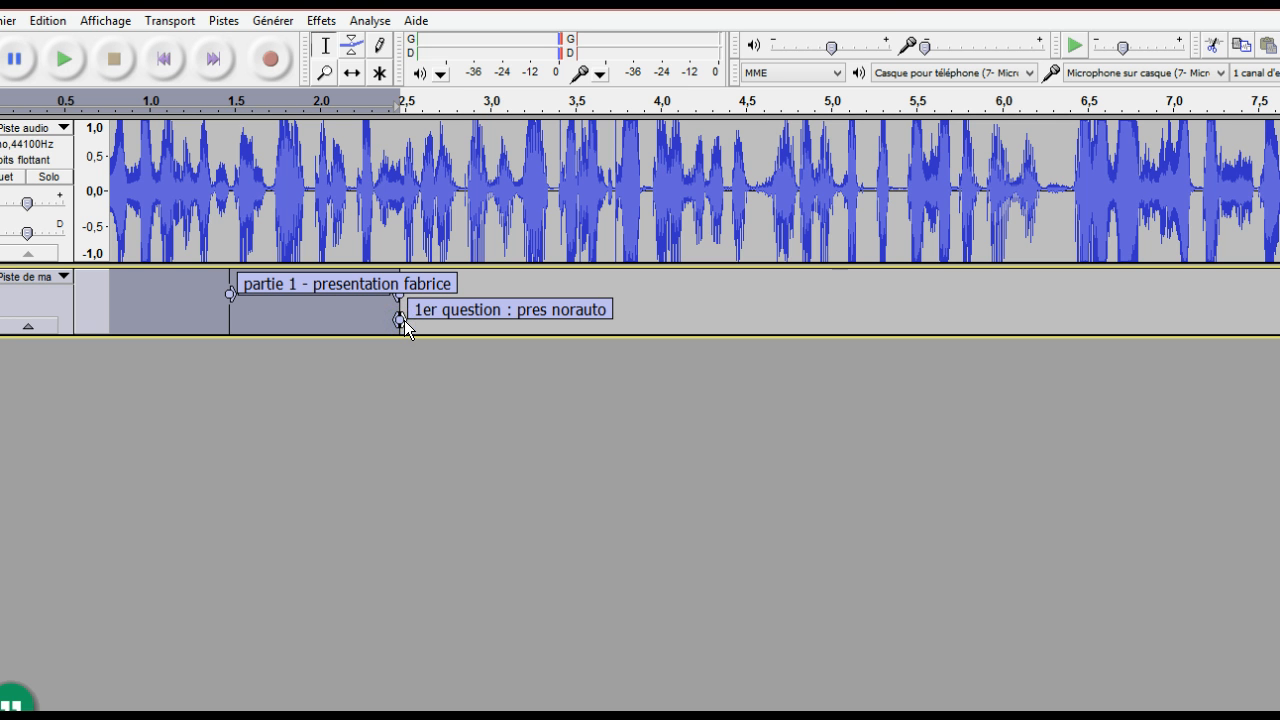
drag(426, 320, 616, 322)
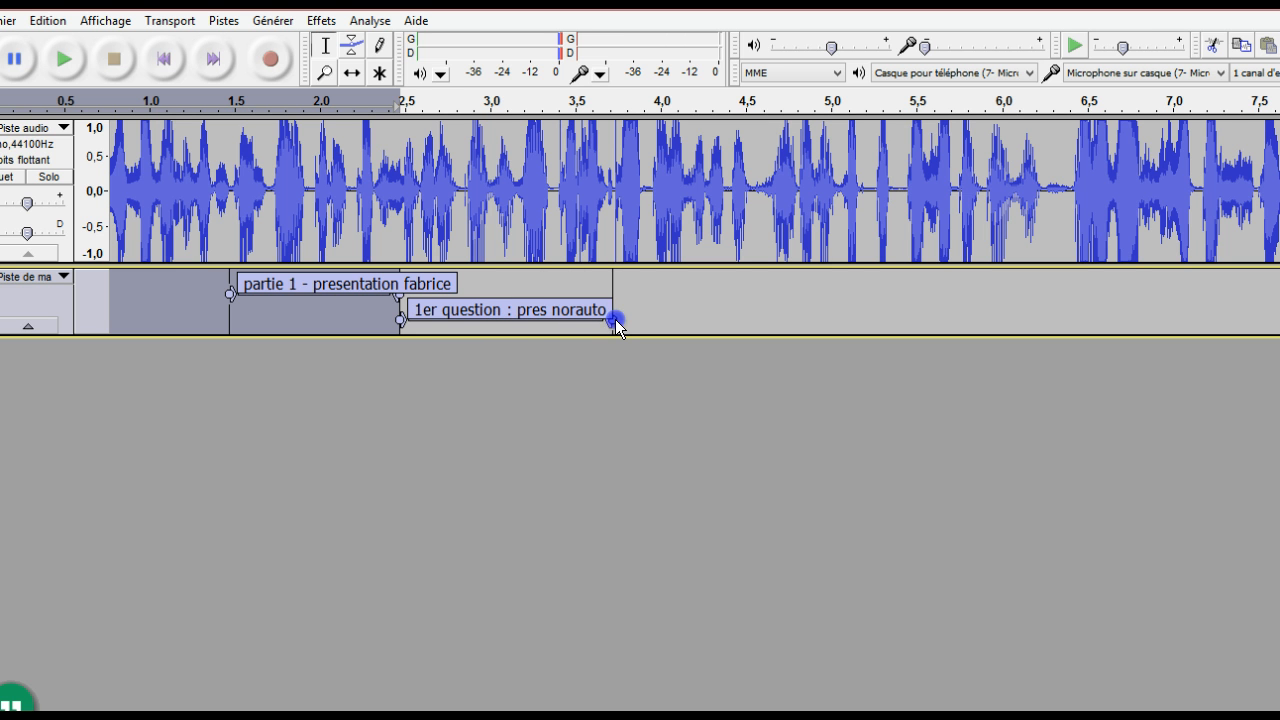
click(529, 396)
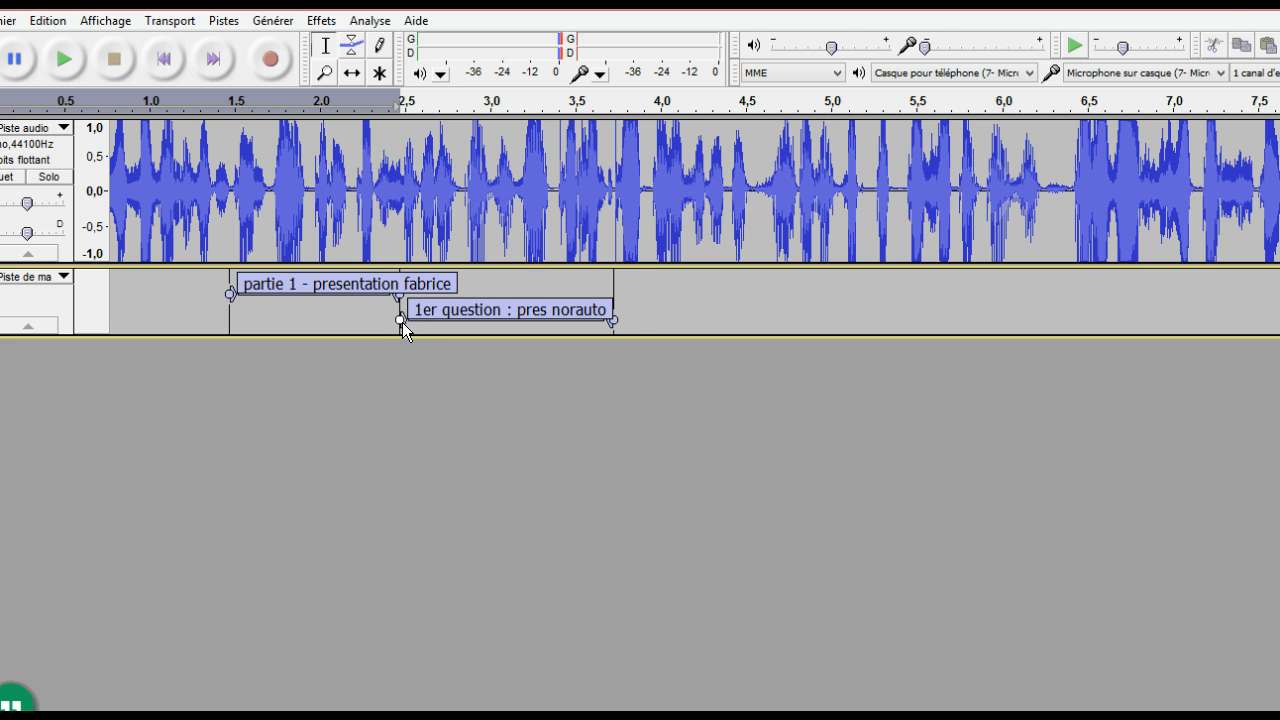
mouse_move(402, 320)
mouse_down()
mouse_move(519, 320)
mouse_move(401, 336)
mouse_up()
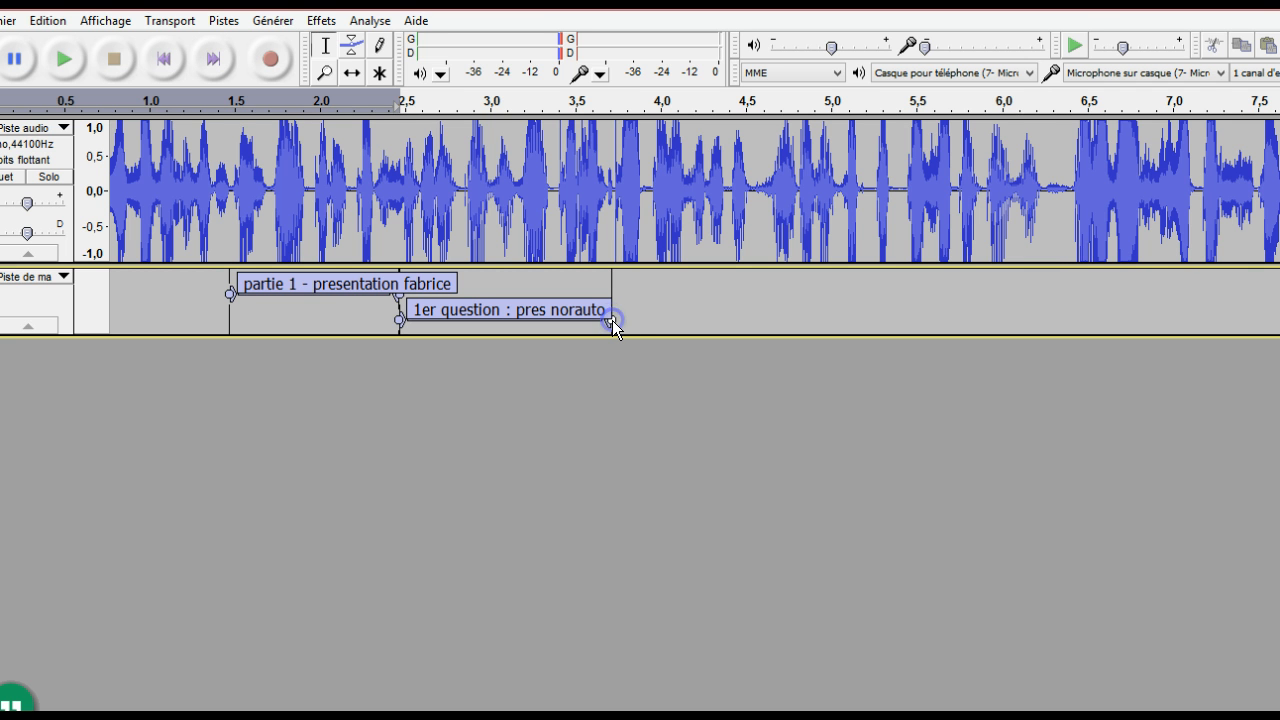
- Add a third marker region running from the end of the second one, about 3.7 s, to about 5.1 s
click(819, 296)
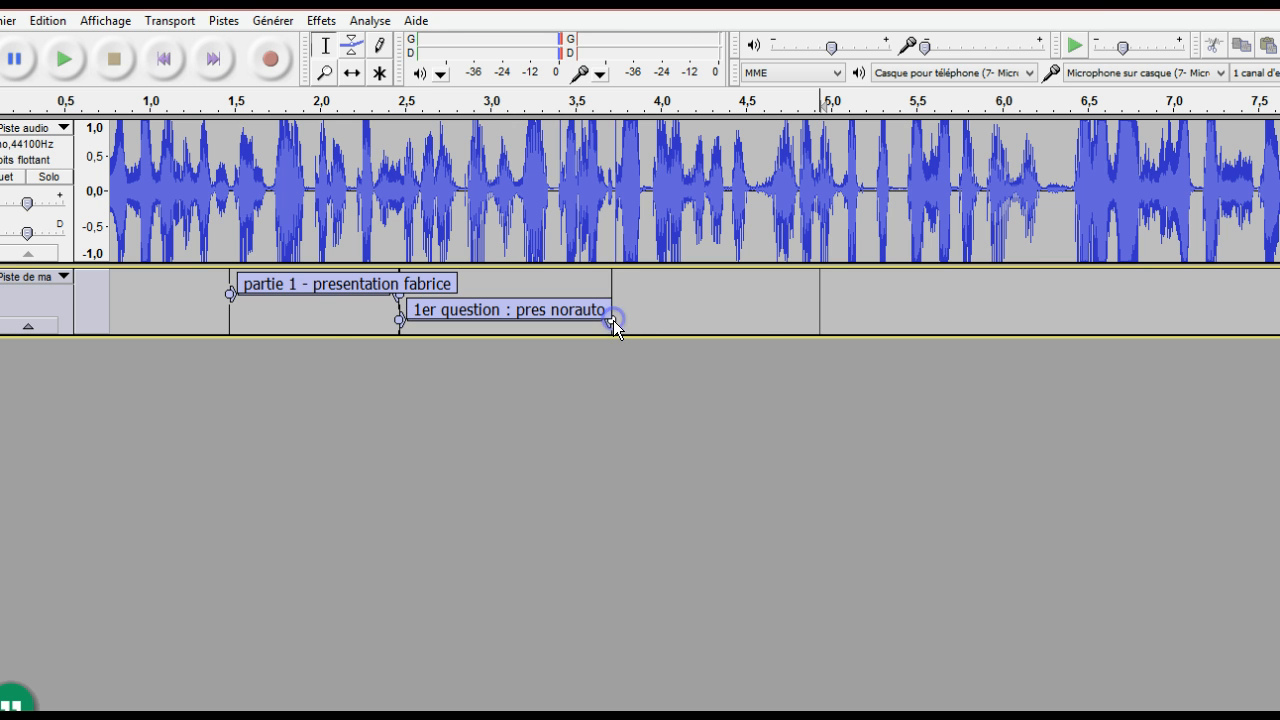
click(613, 321)
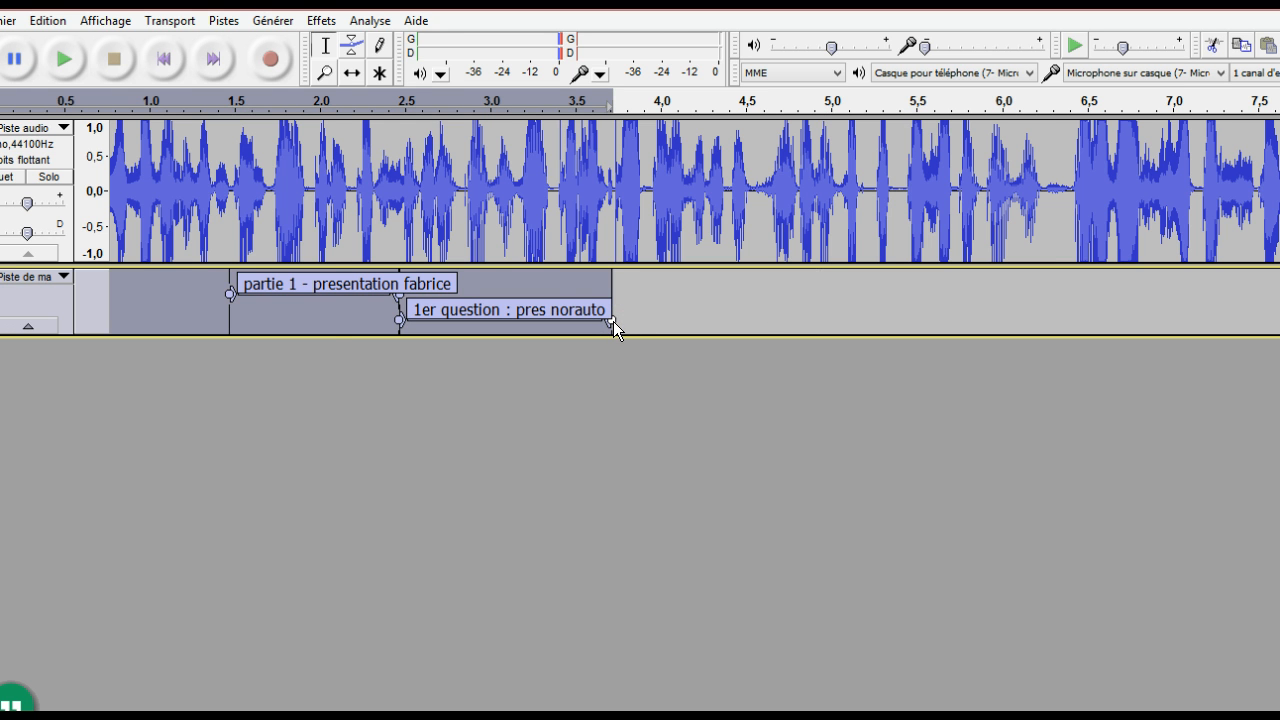
click(224, 20)
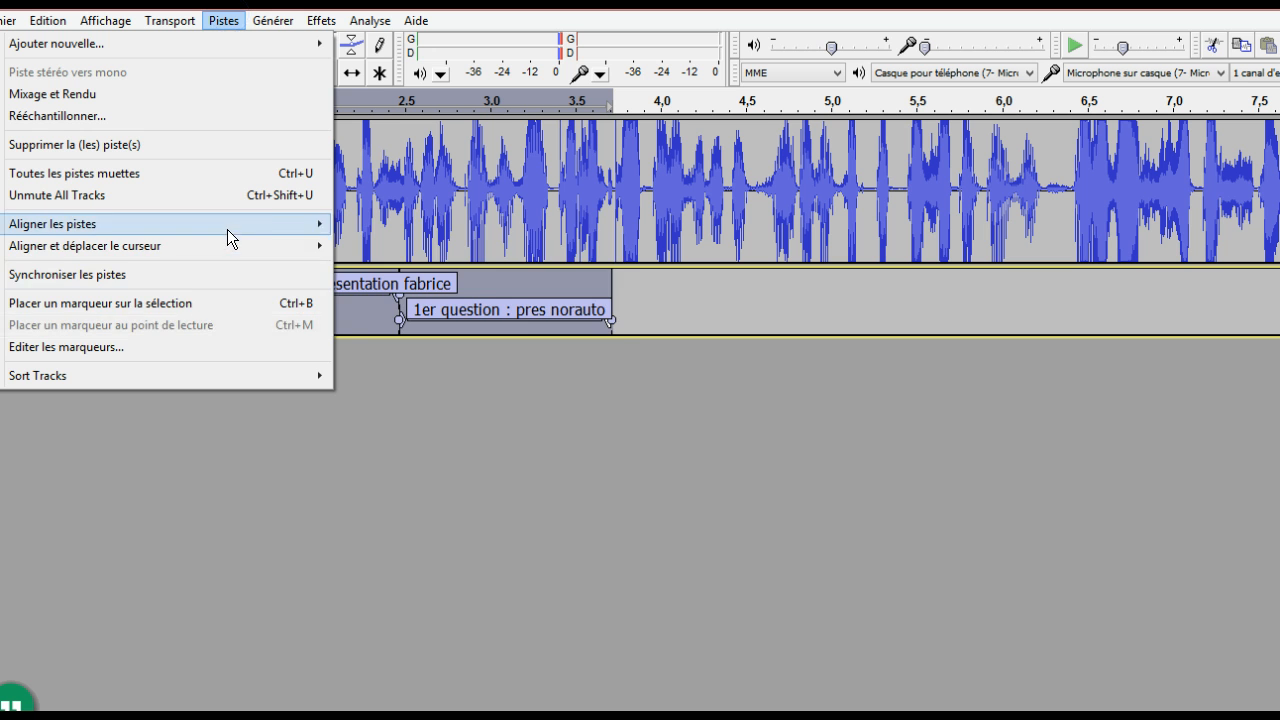
click(214, 302)
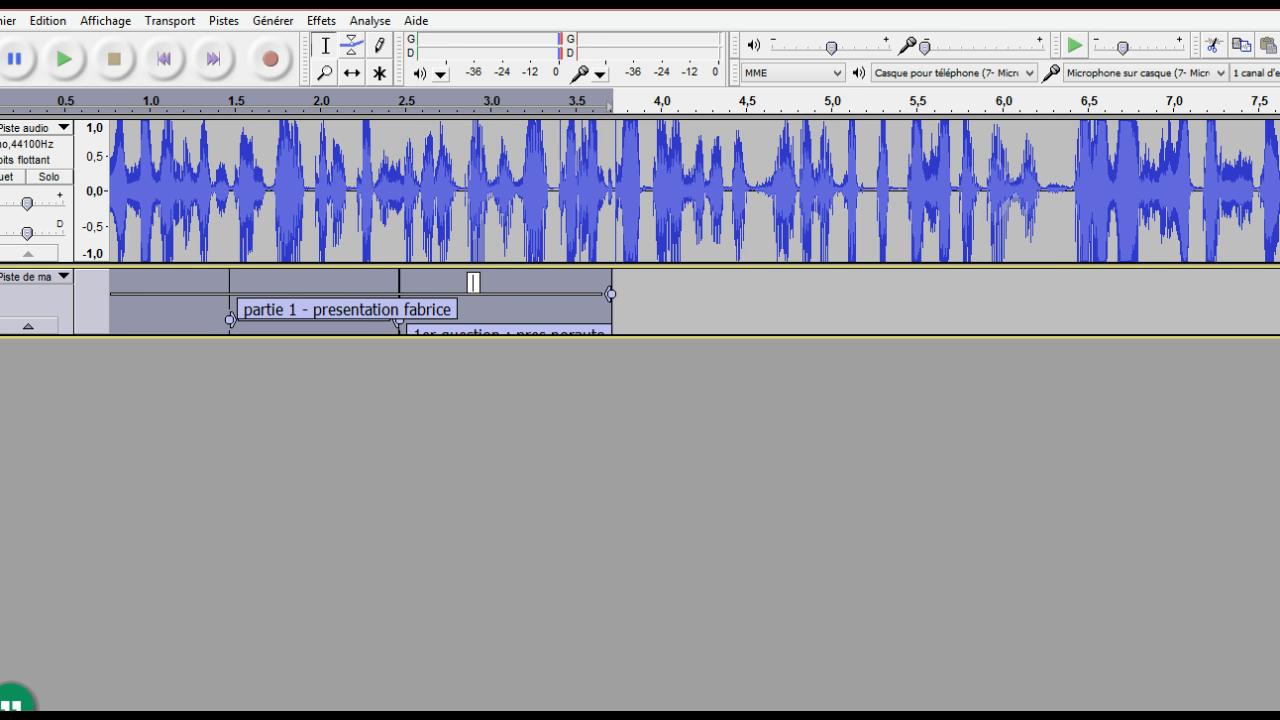
scroll(694, 228, left, 1)
scroll(694, 228, left, 3)
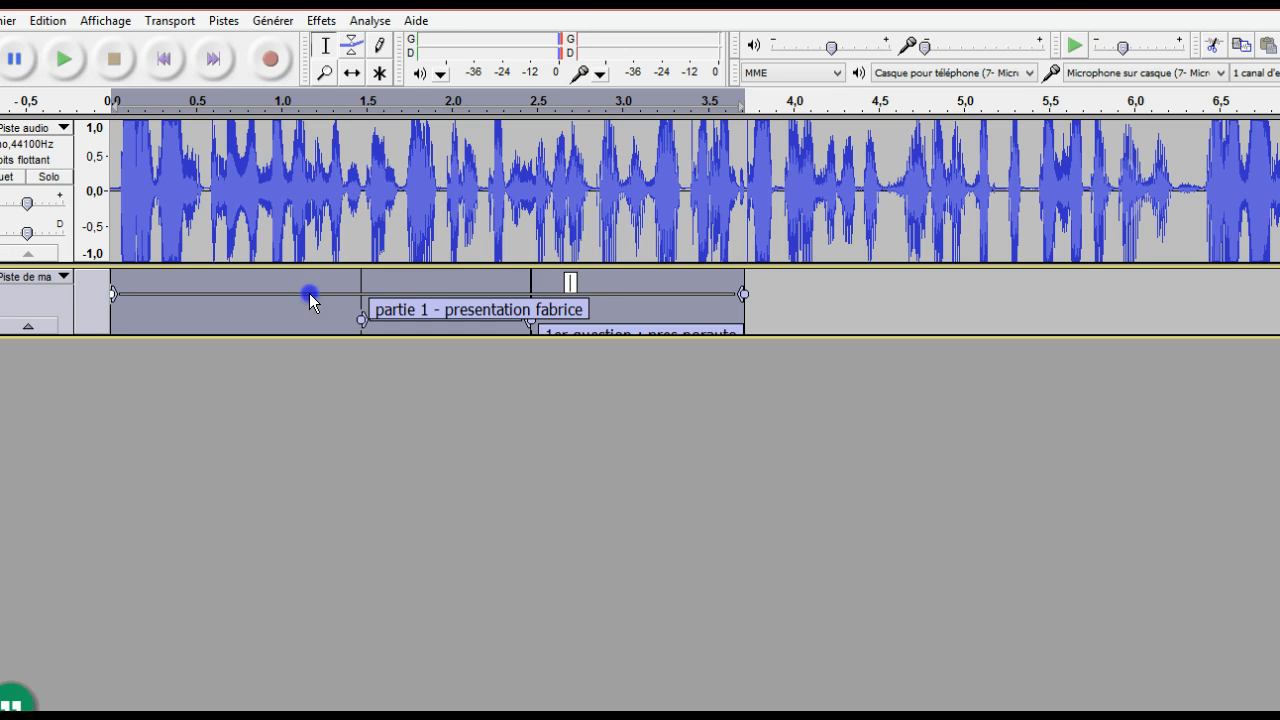
drag(114, 292, 976, 305)
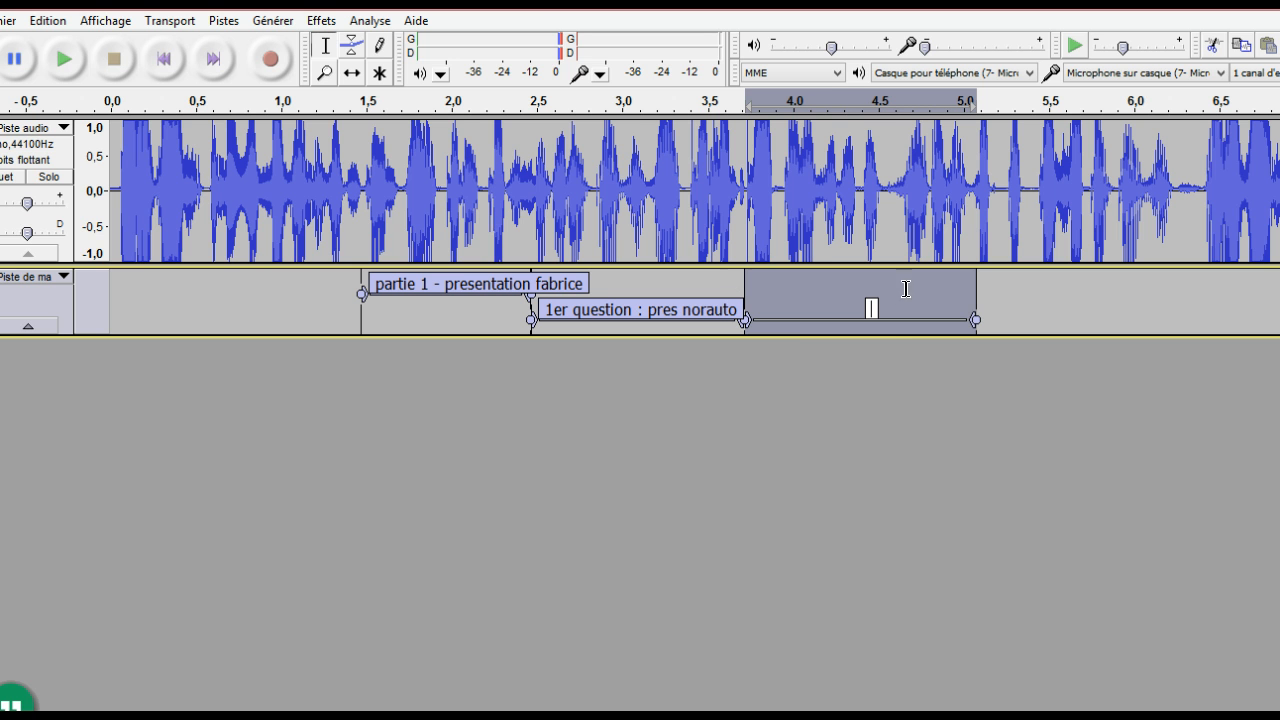
- Label the third marker region "2 question abc"
text(2em)
key(BackSpace)
key(BackSpace)
text(question abc)
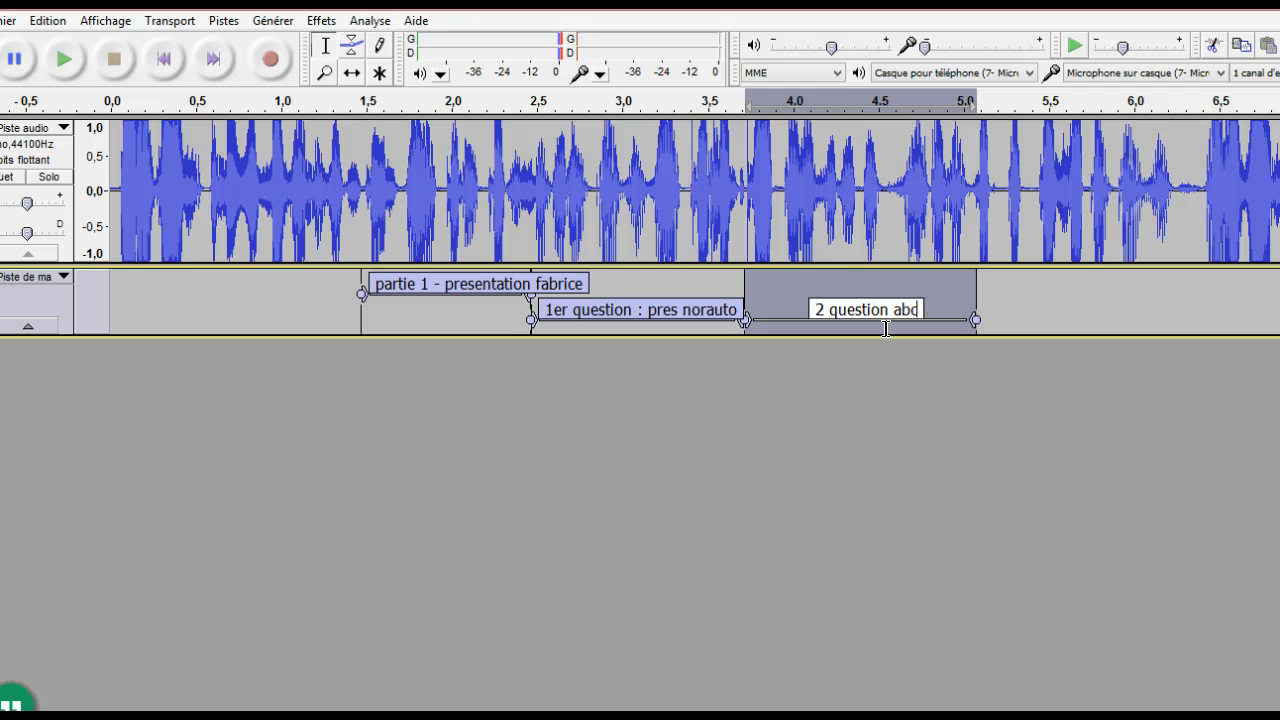
click(980, 414)
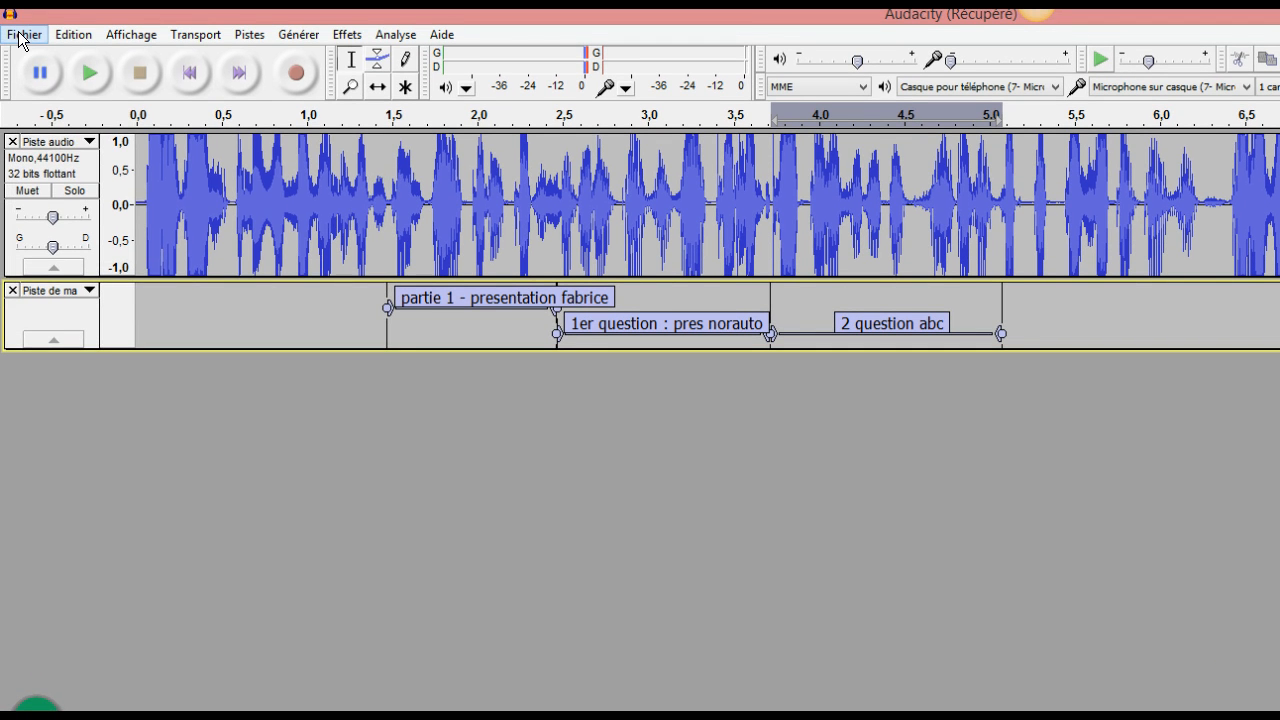
click(22, 35)
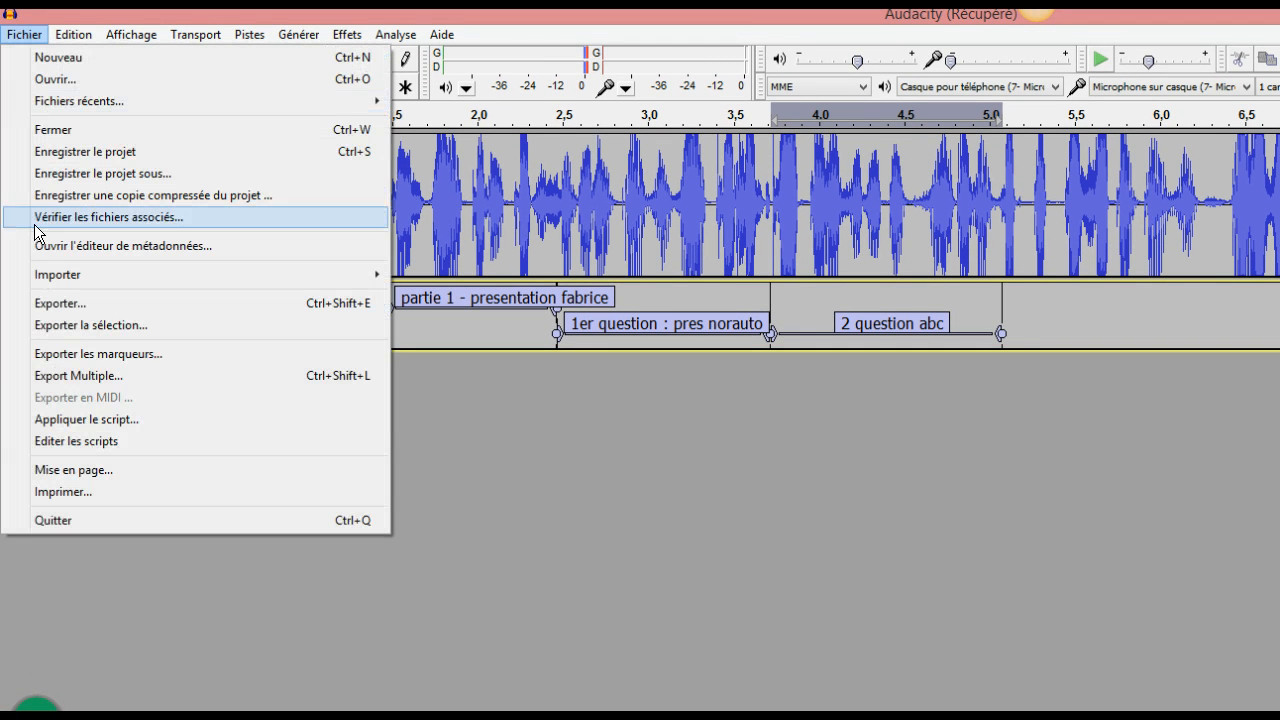
click(87, 355)
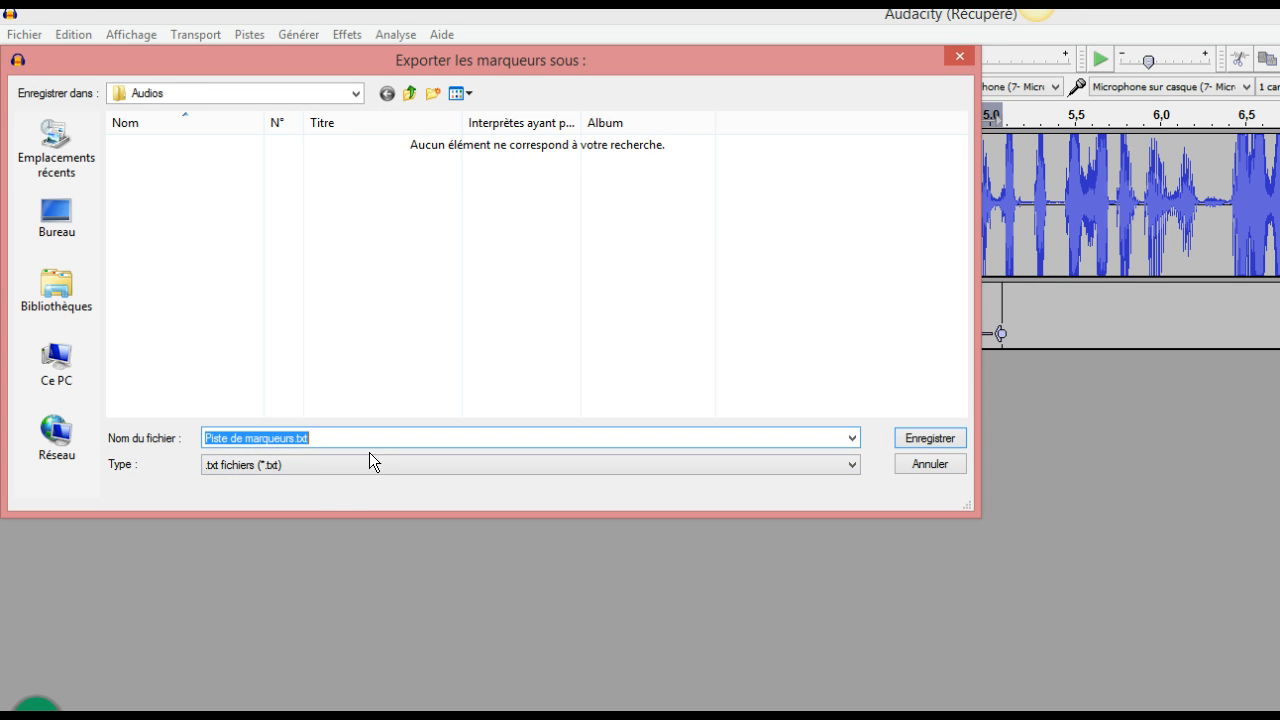
click(932, 464)
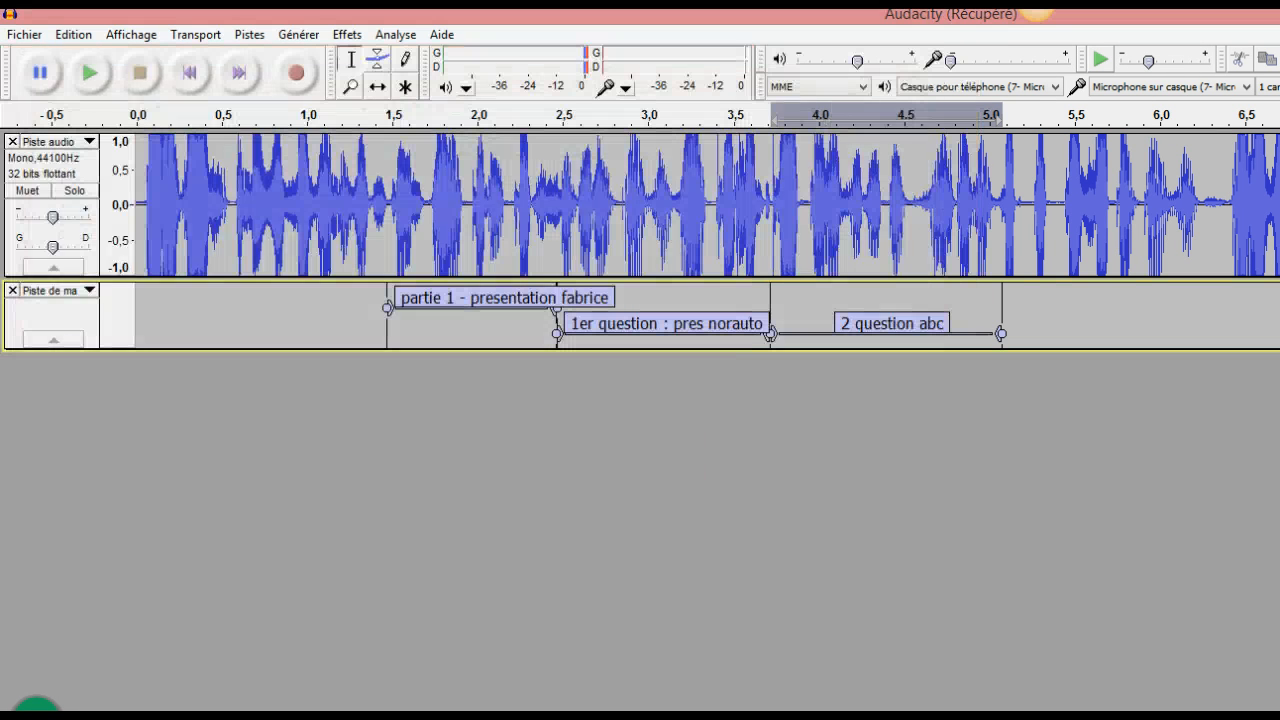
- Start a multiple export in MP3 format and set its export location to the Bureau (desktop) folder
click(24, 34)
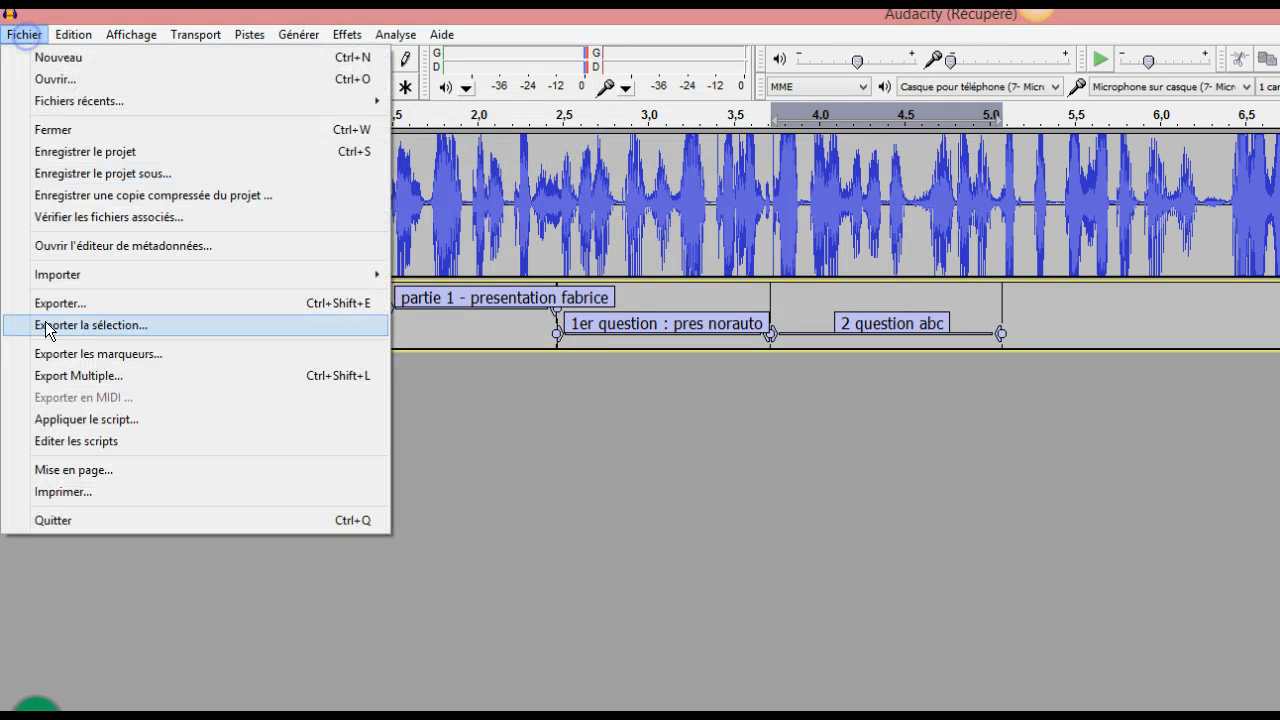
click(113, 378)
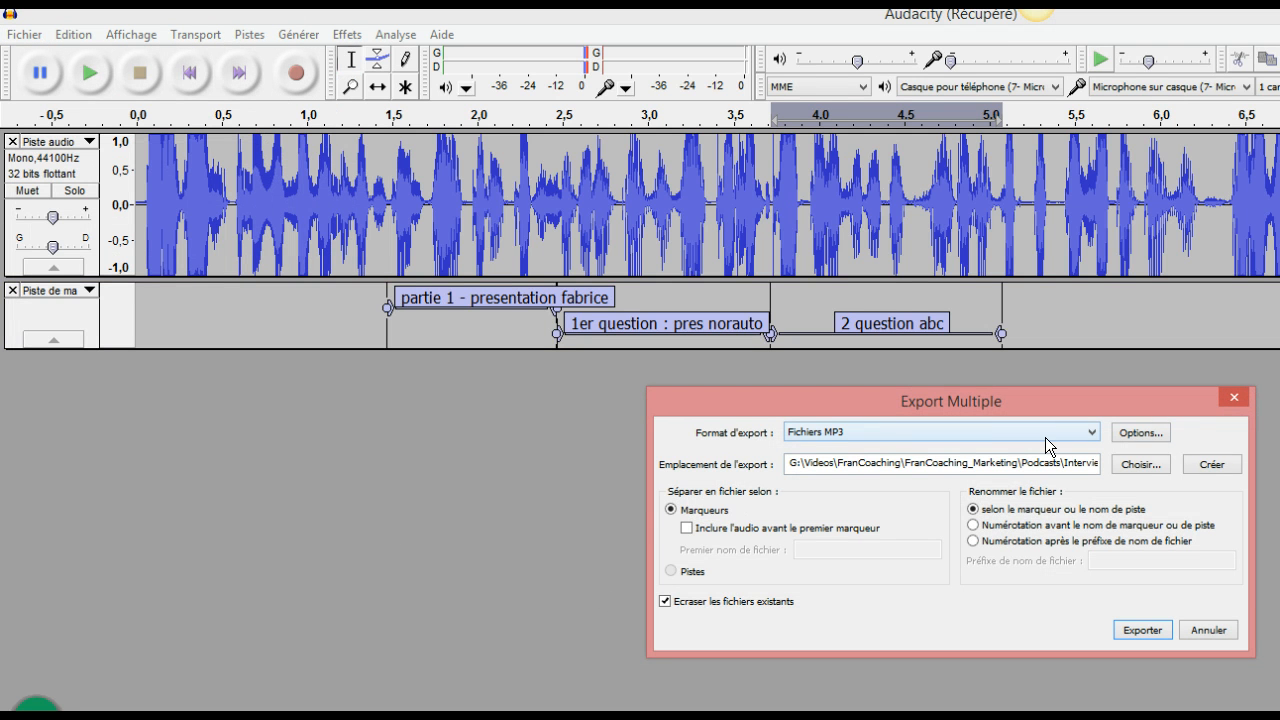
click(1138, 464)
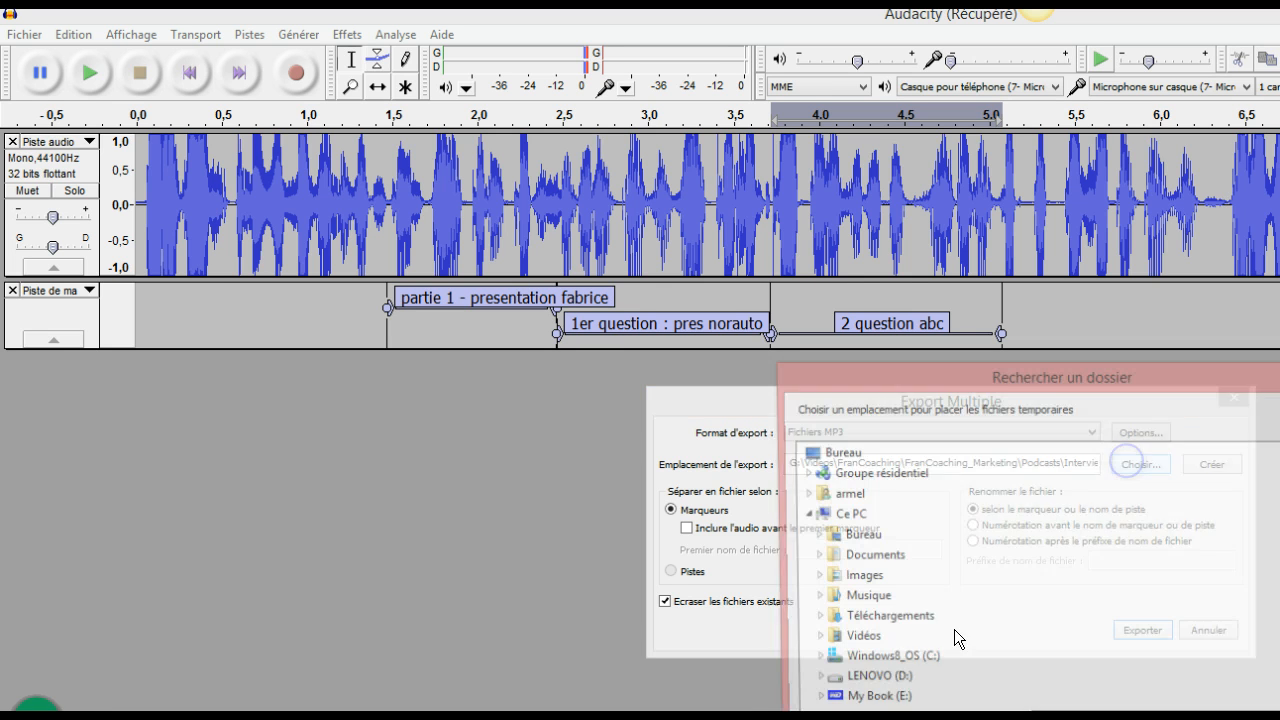
click(841, 458)
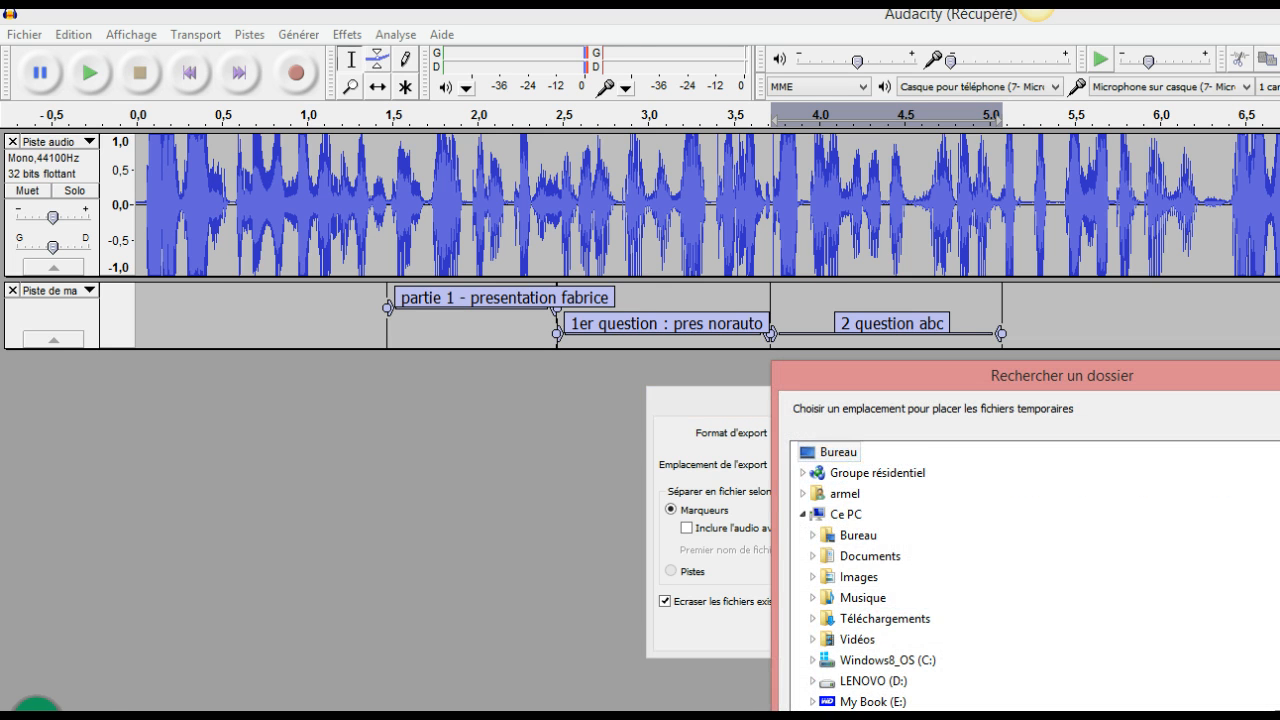
key(Return)
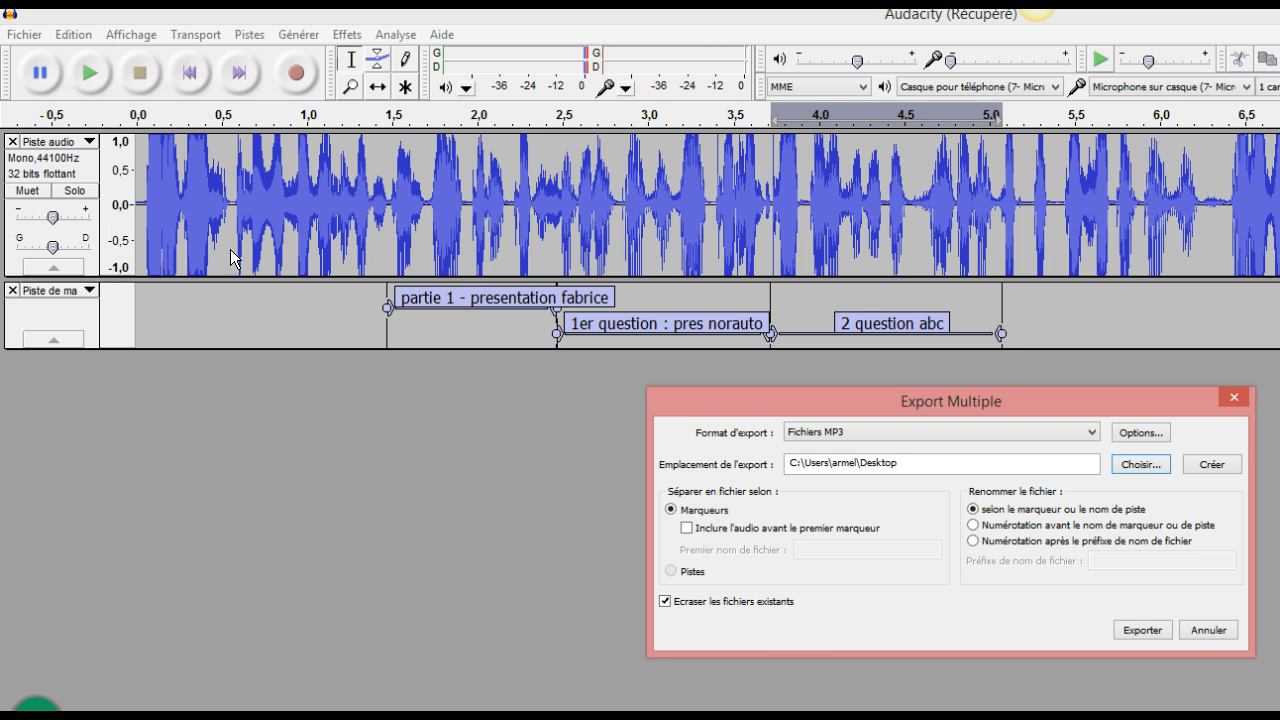
- Include the audio before the first marker in the export and name that first file "intro"
click(686, 528)
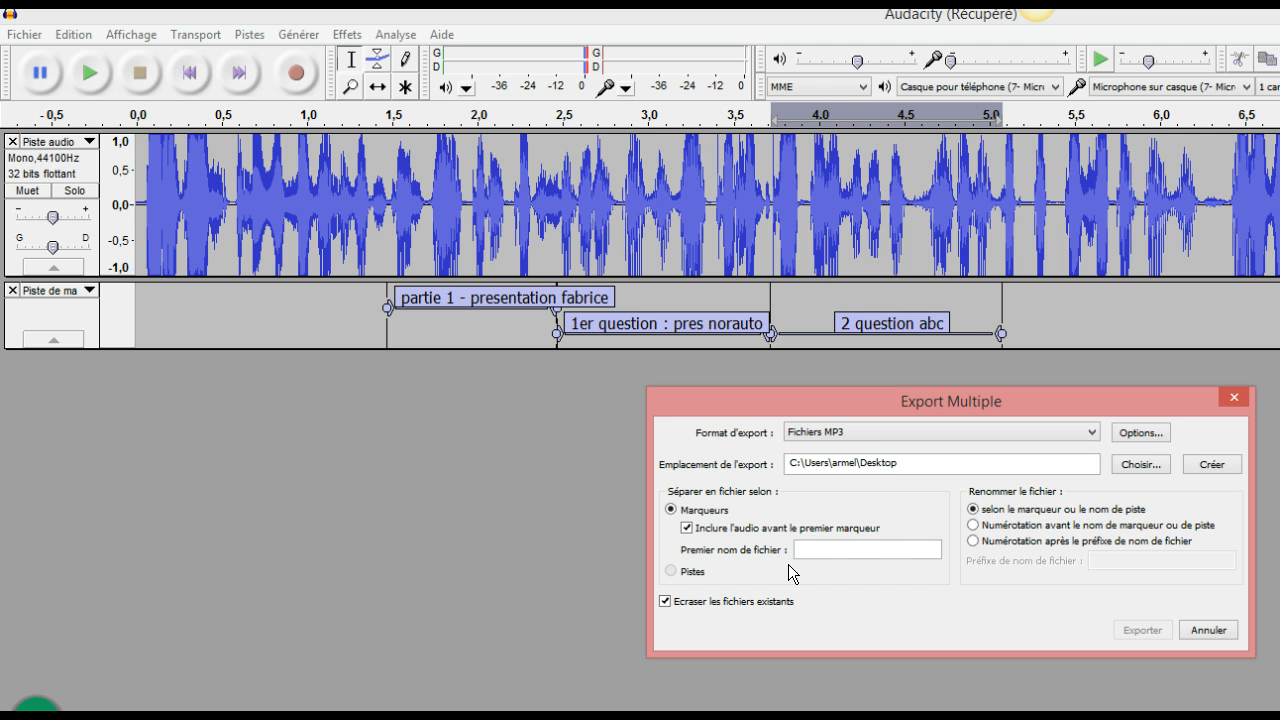
click(825, 549)
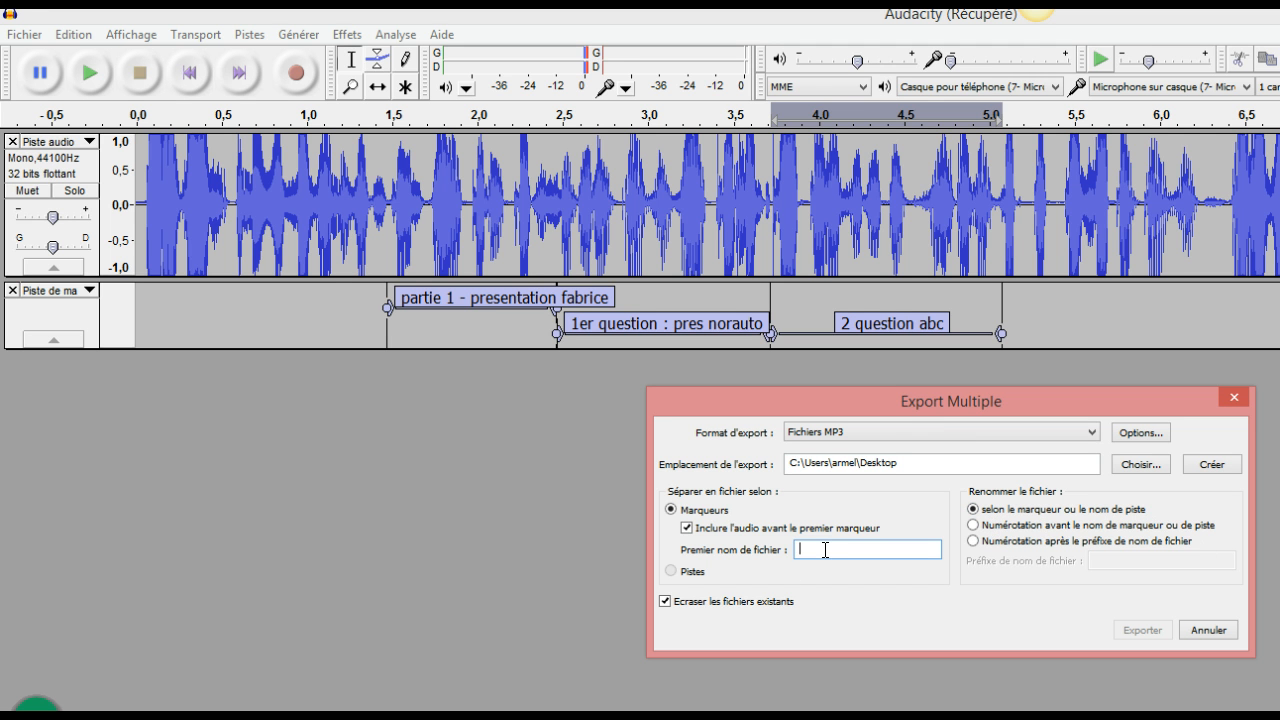
text(intro)
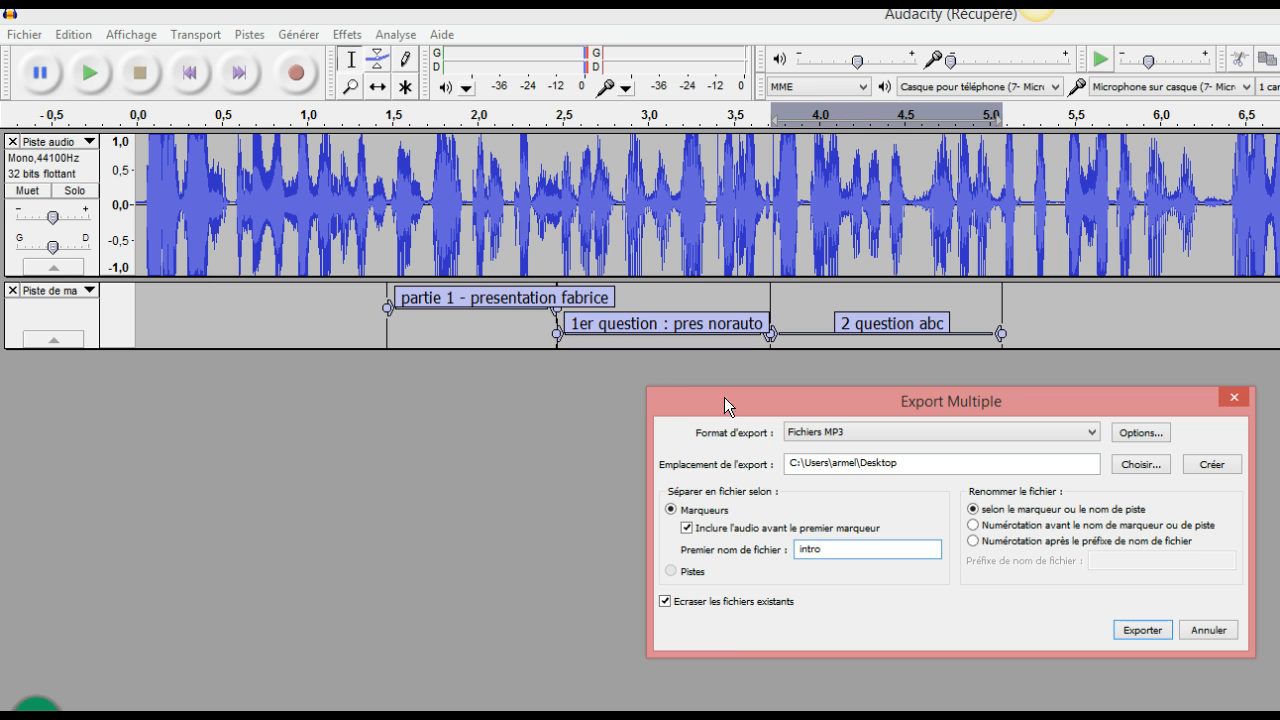
- Export all sections, keeping each file's default metadata and accepting the valid replacement name "1er question _ pres norauto"
click(1130, 632)
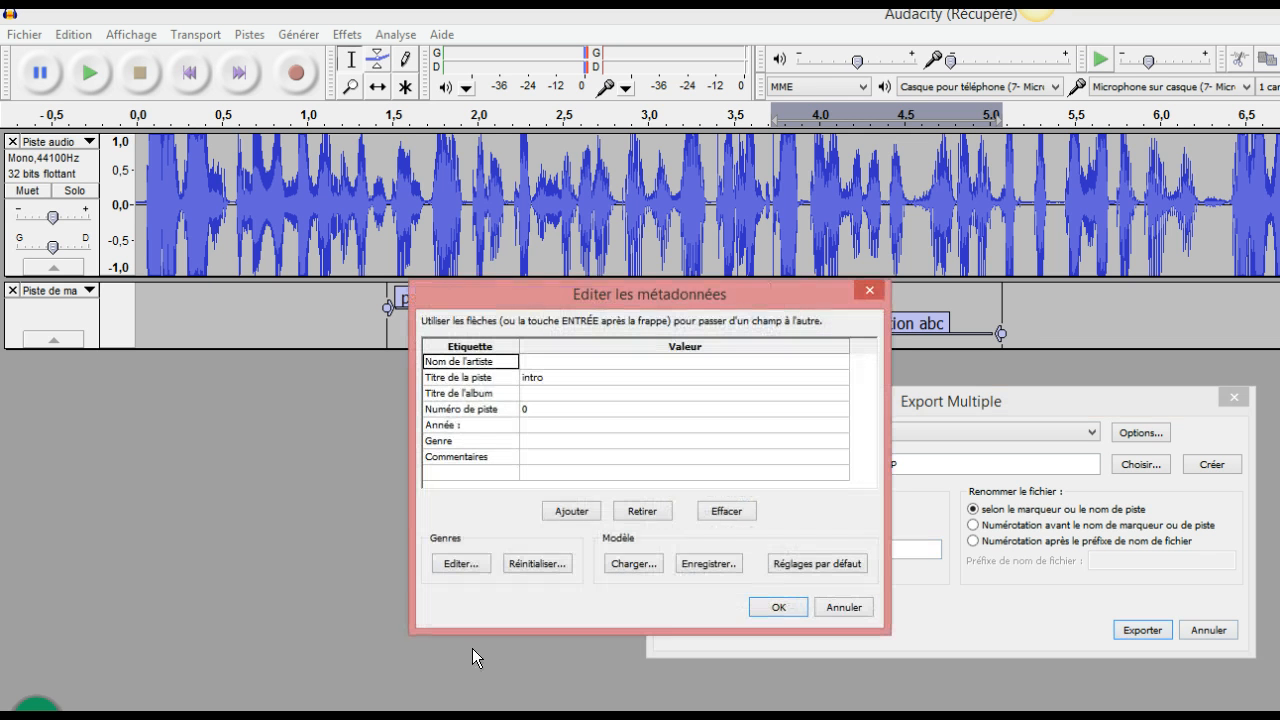
click(768, 607)
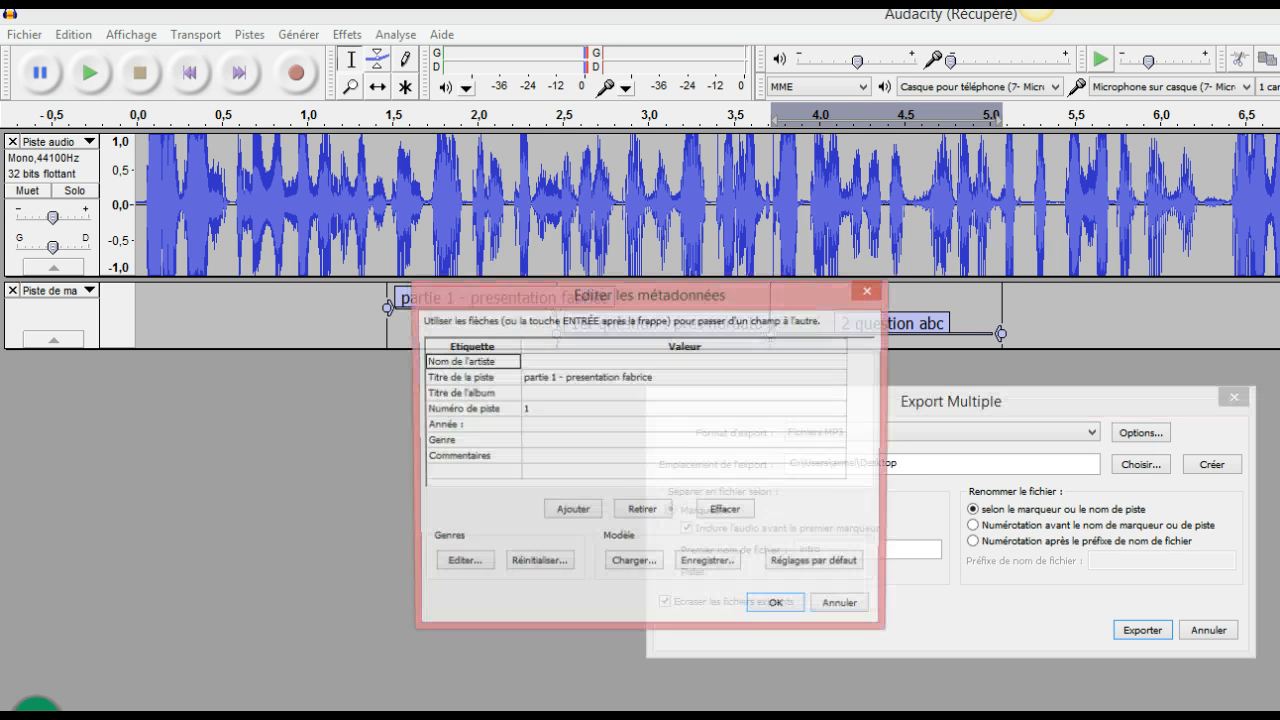
click(777, 606)
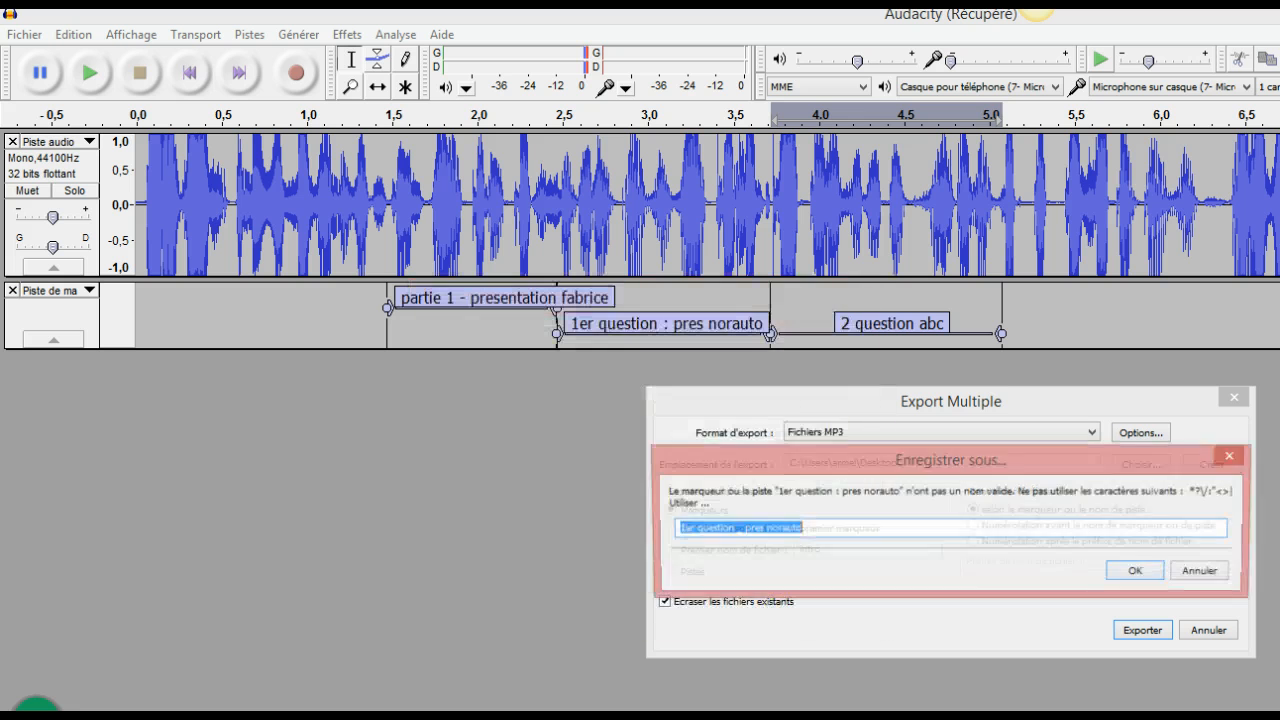
click(1148, 573)
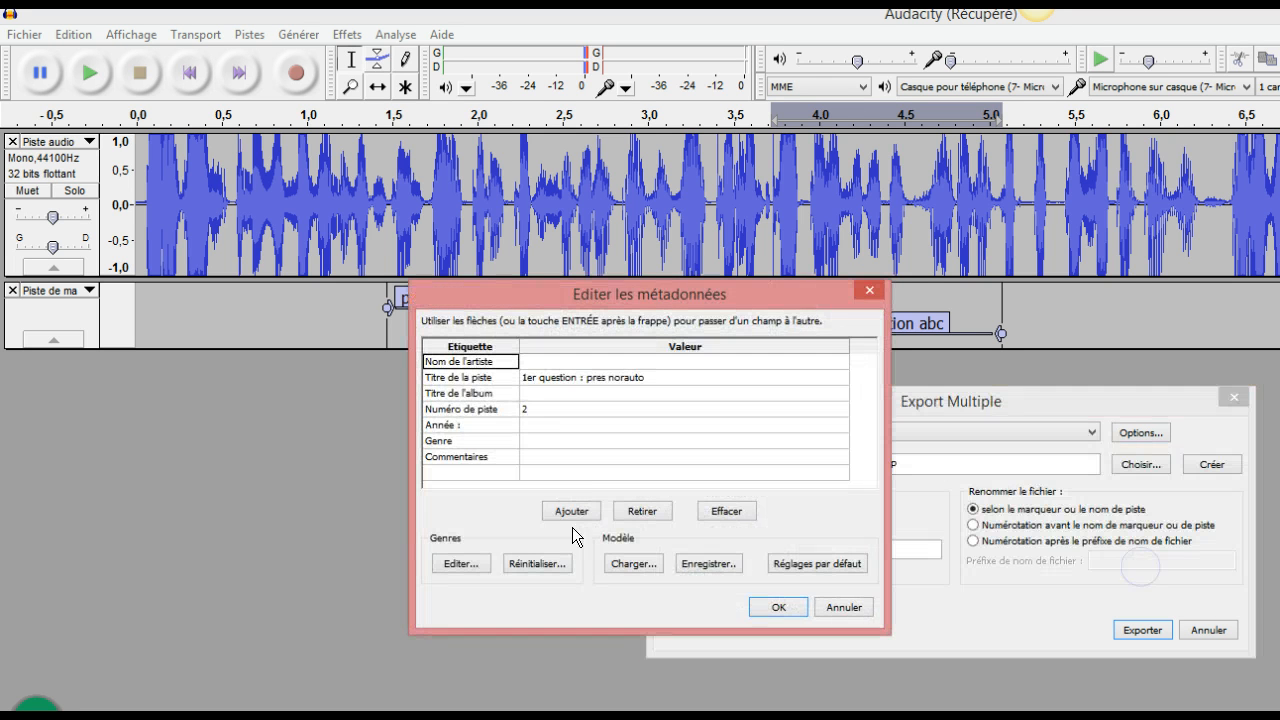
click(772, 607)
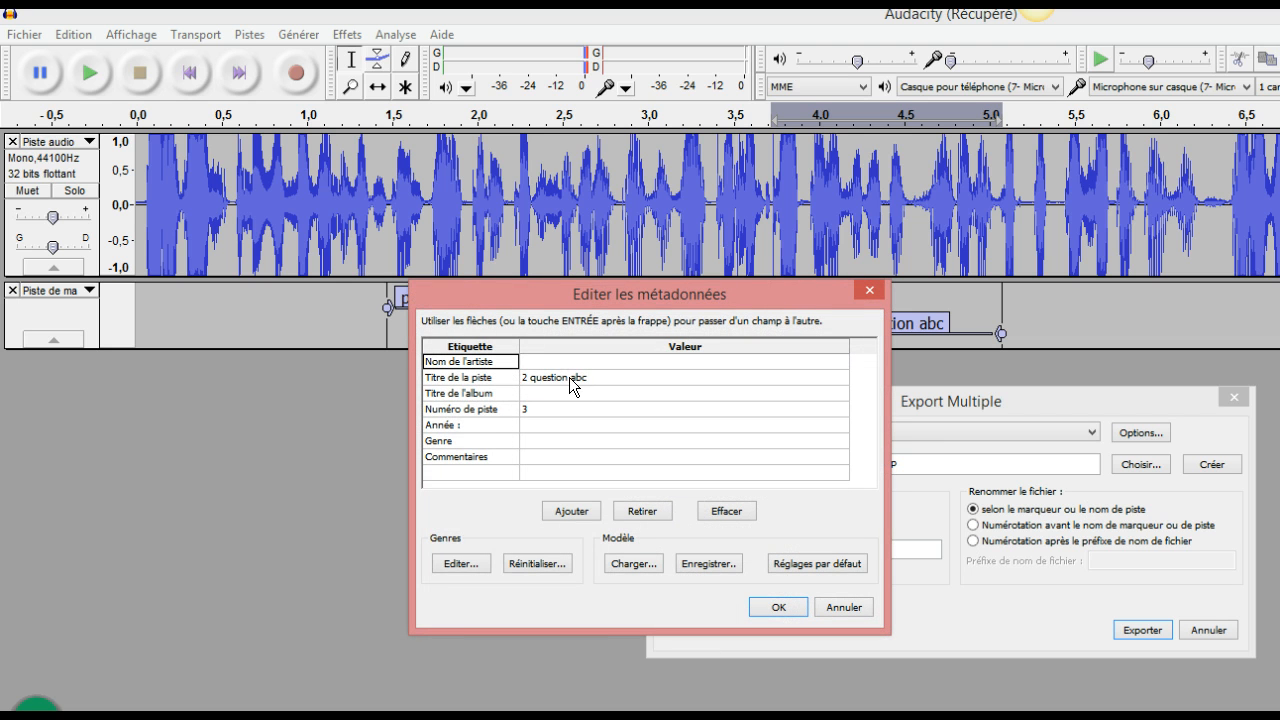
click(776, 604)
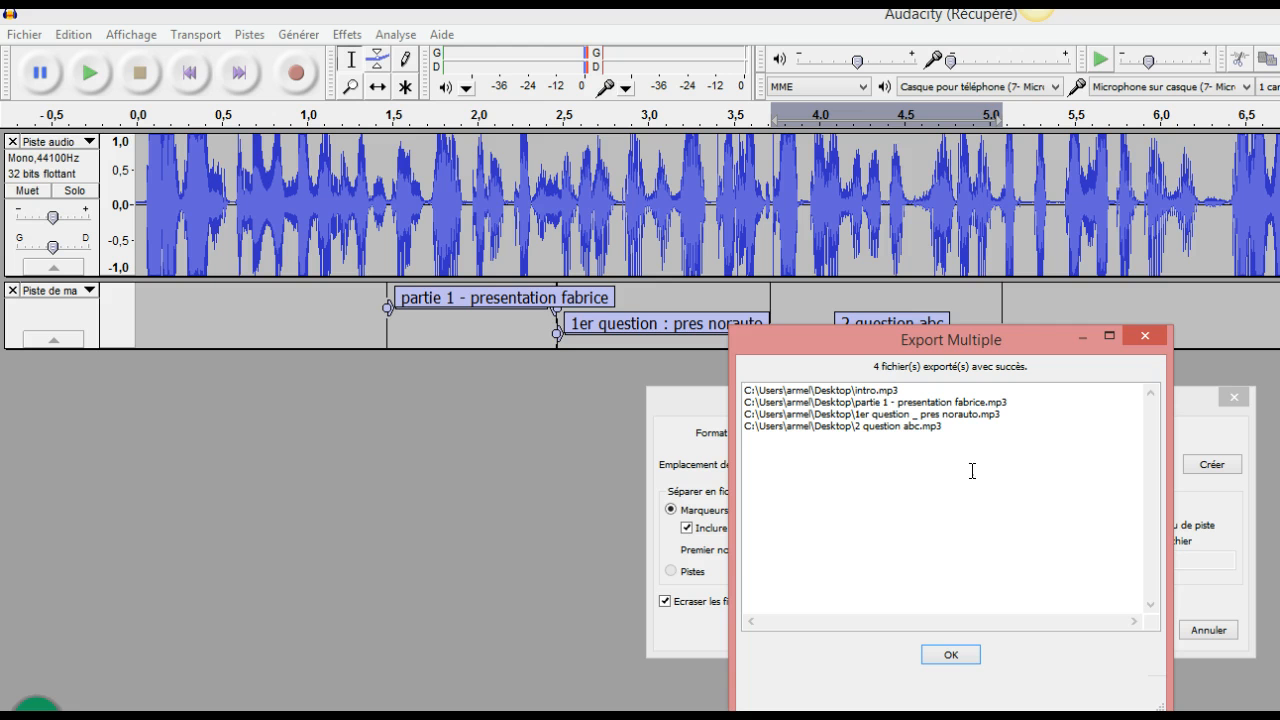
click(941, 656)
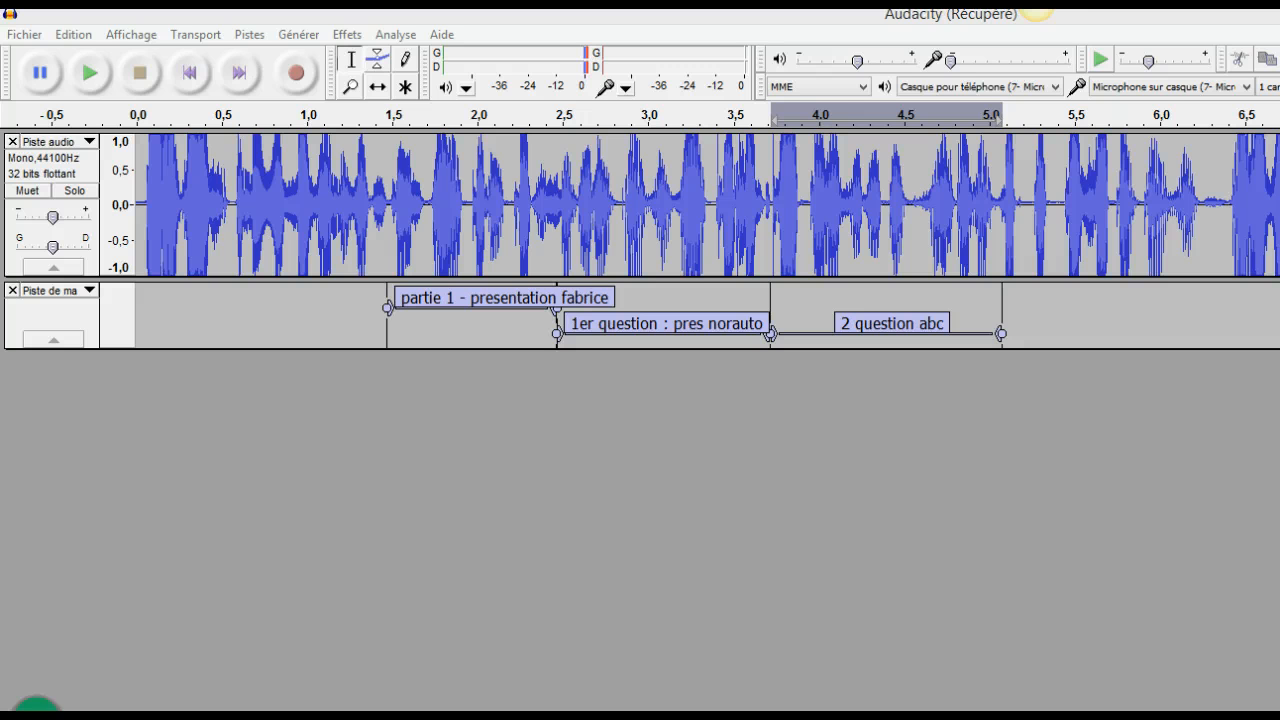
- Switch to File Explorer, open the Bureau folder and play the exported "partie 1" MP3 in VLC, closing the player when done
right_click(35, 708)
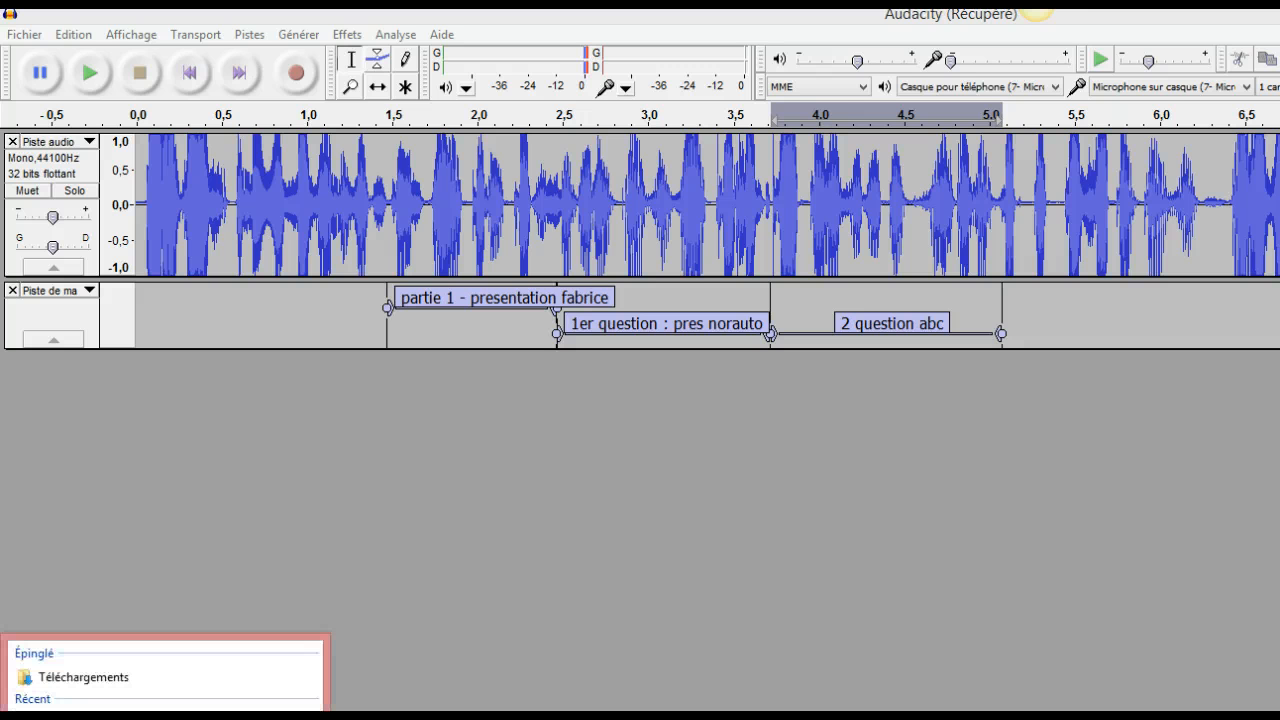
click(120, 708)
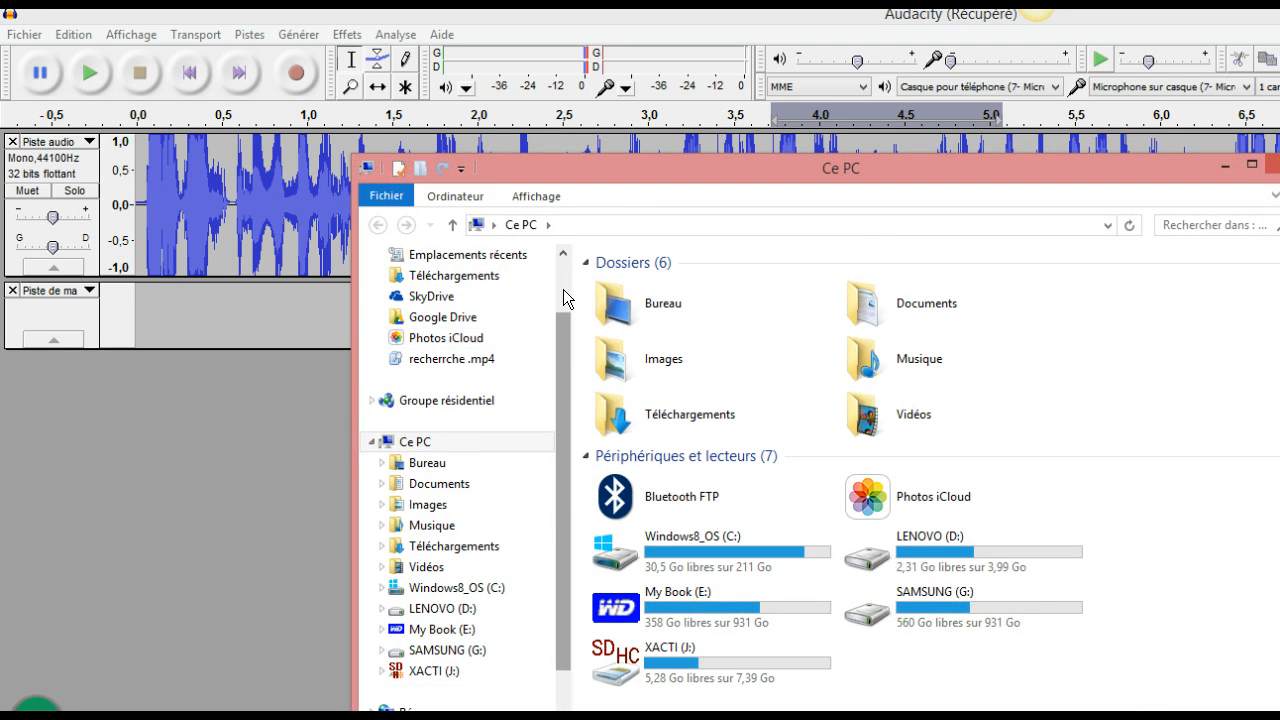
scroll(563, 289, up, 1)
click(456, 288)
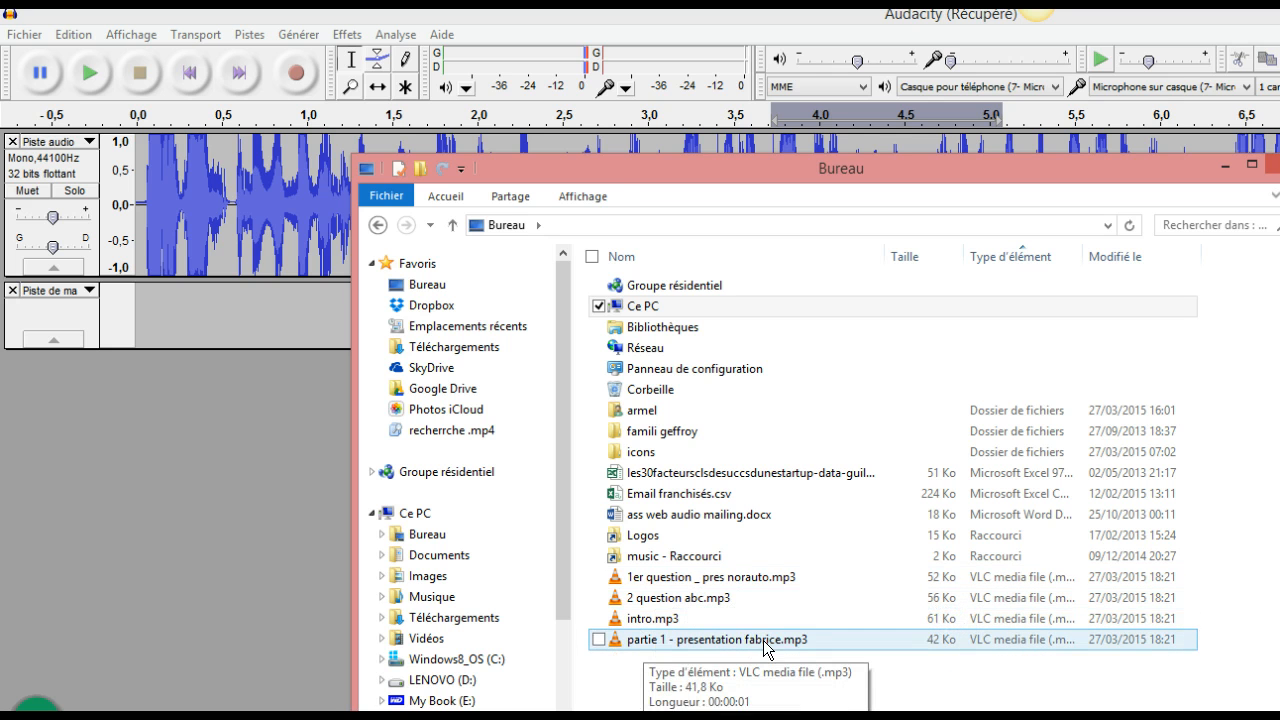
click(681, 643)
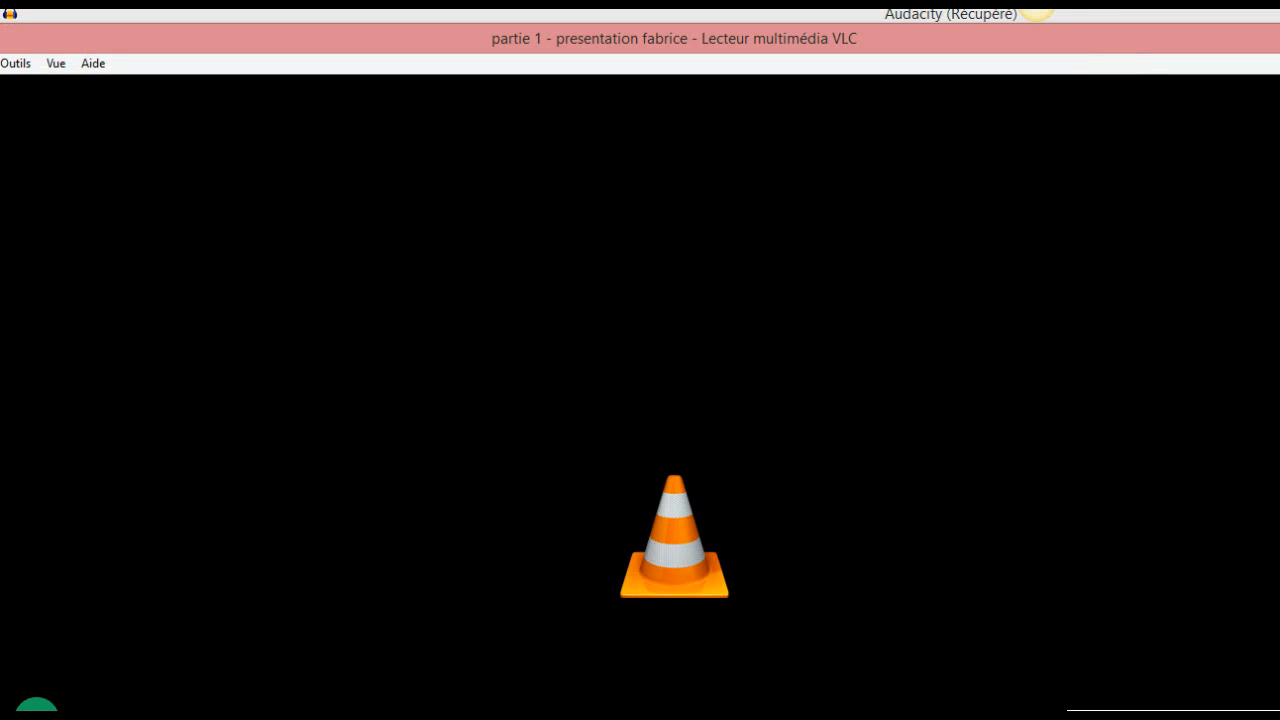
key(alt+F4)
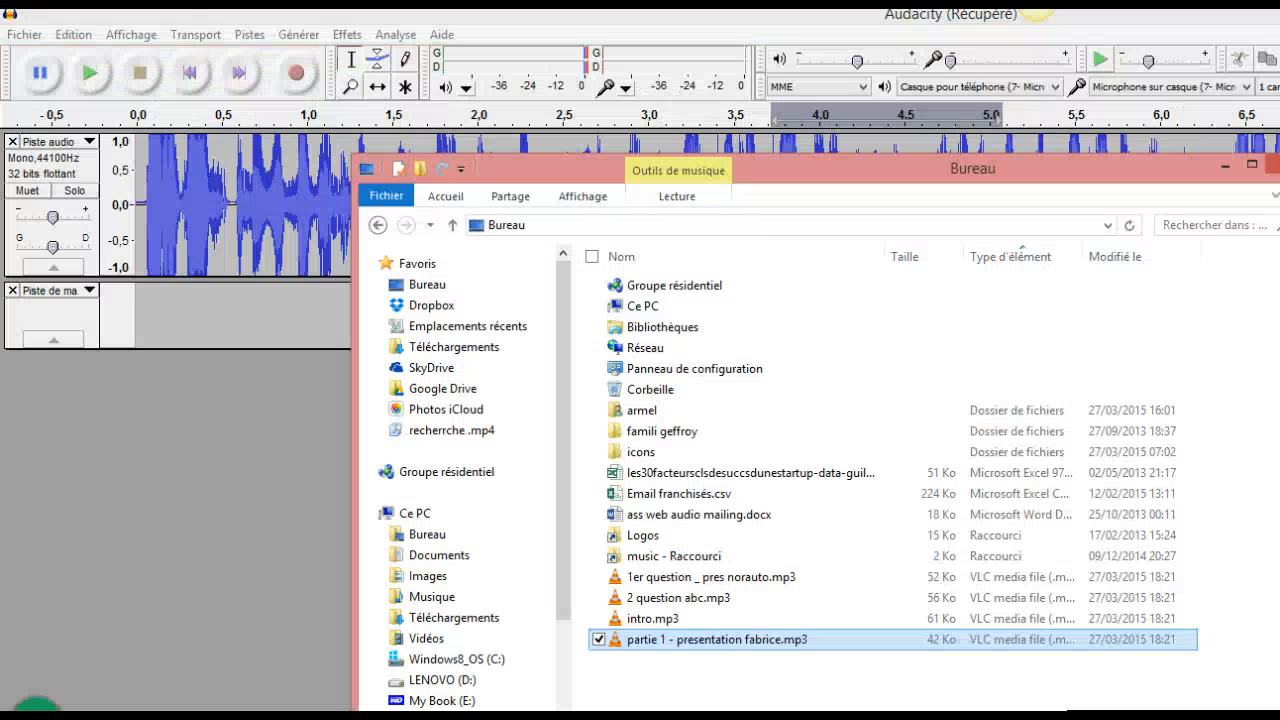